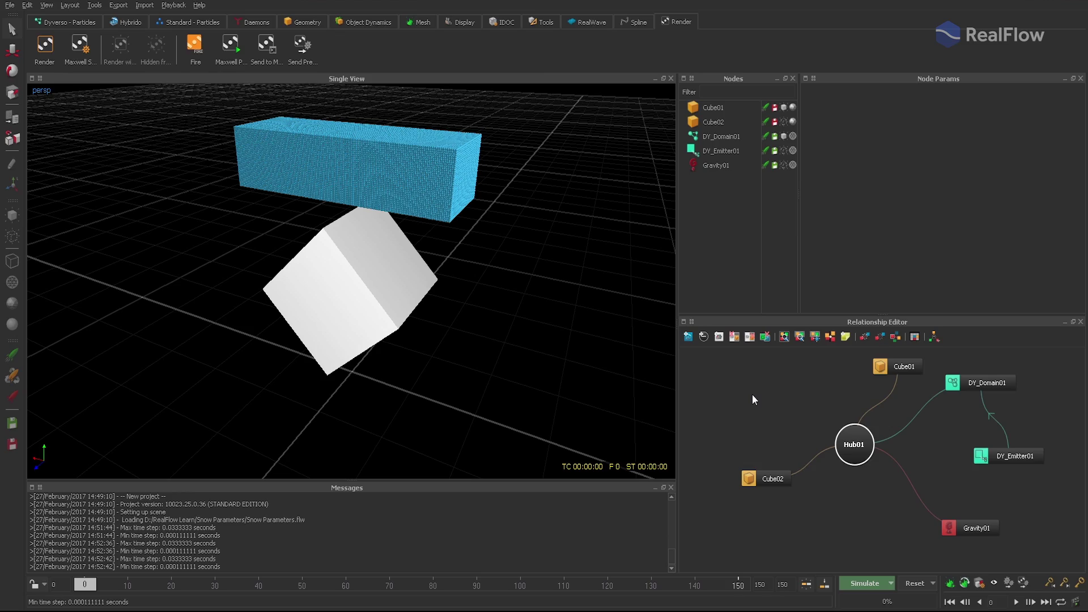
# - Inspect Cube02, Gravity01, Cube01 and DY_Emitter01 params, toggling Cube02's display off and on
pyautogui.moveTo(440, 371)
pyautogui.keyDown('alt'); pyautogui.mouseDown()
pyautogui.moveTo(422, 352)
pyautogui.moveTo(496, 349)
pyautogui.moveTo(356, 367)
pyautogui.moveTo(384, 358)
pyautogui.mouseUp(); pyautogui.keyUp('alt')
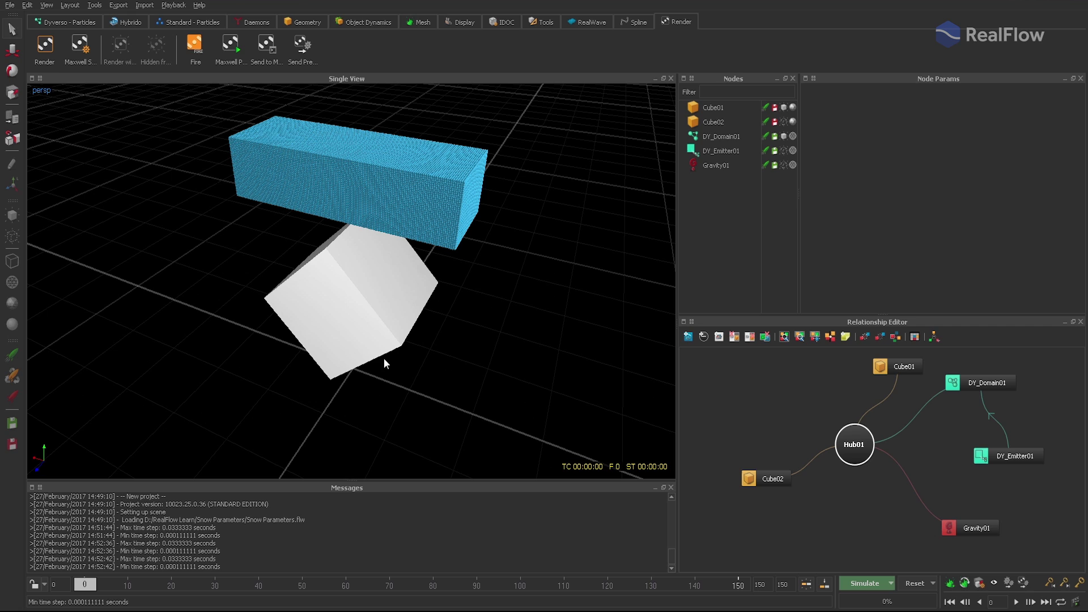
pyautogui.click(699, 115)
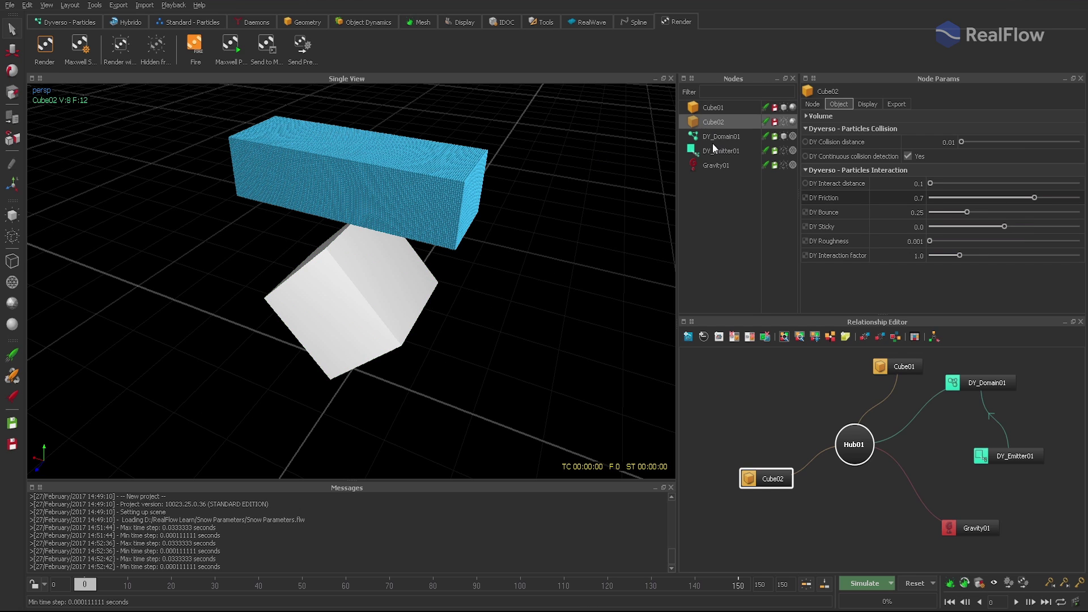
pyautogui.click(706, 166)
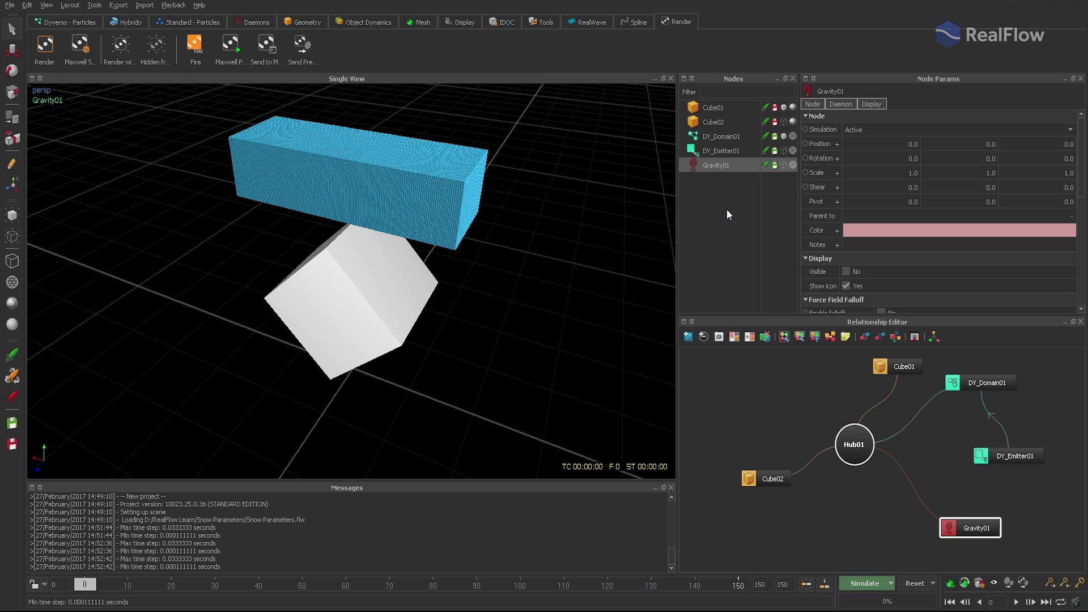
pyautogui.click(783, 120)
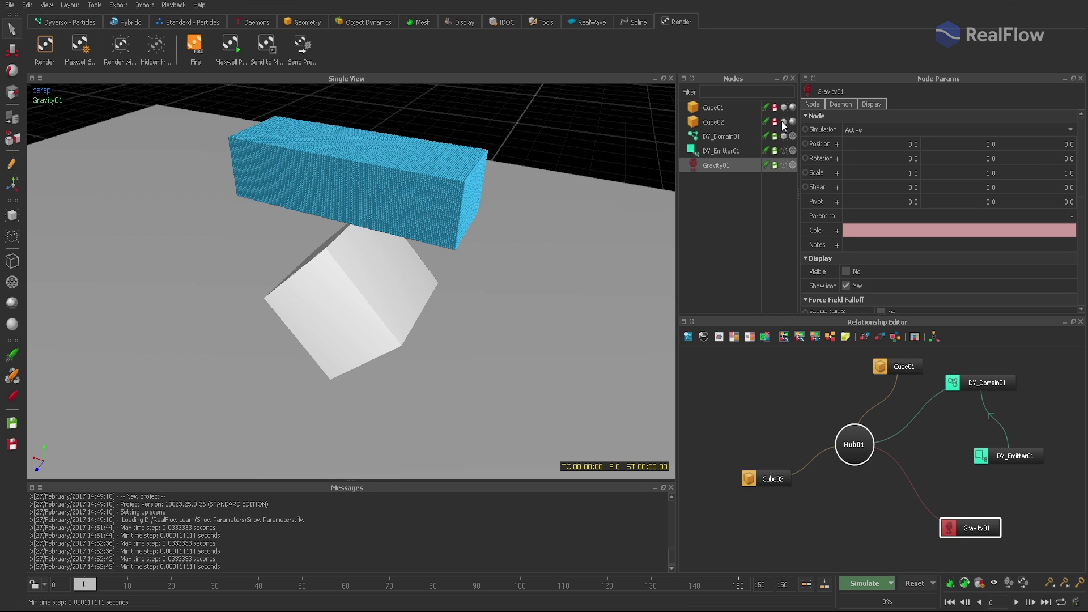
pyautogui.click(781, 121)
pyautogui.click(704, 108)
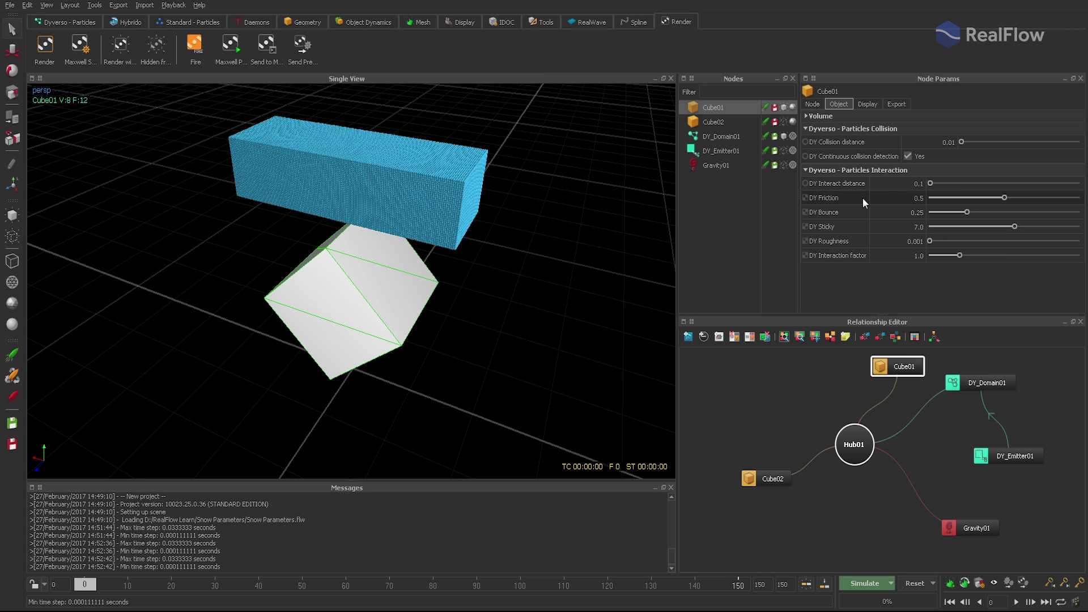
pyautogui.click(736, 124)
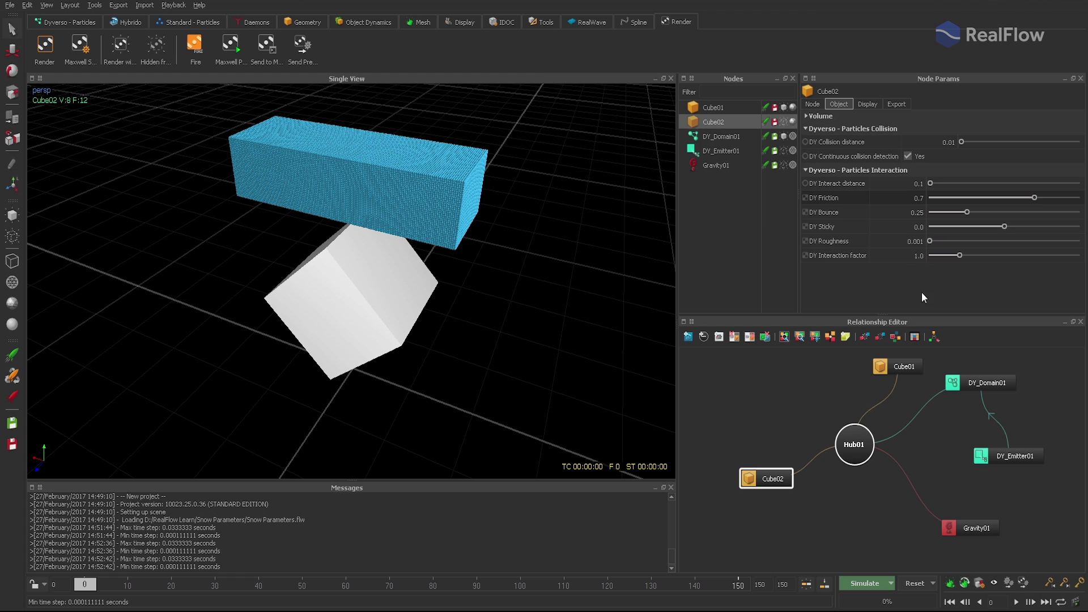
pyautogui.click(726, 151)
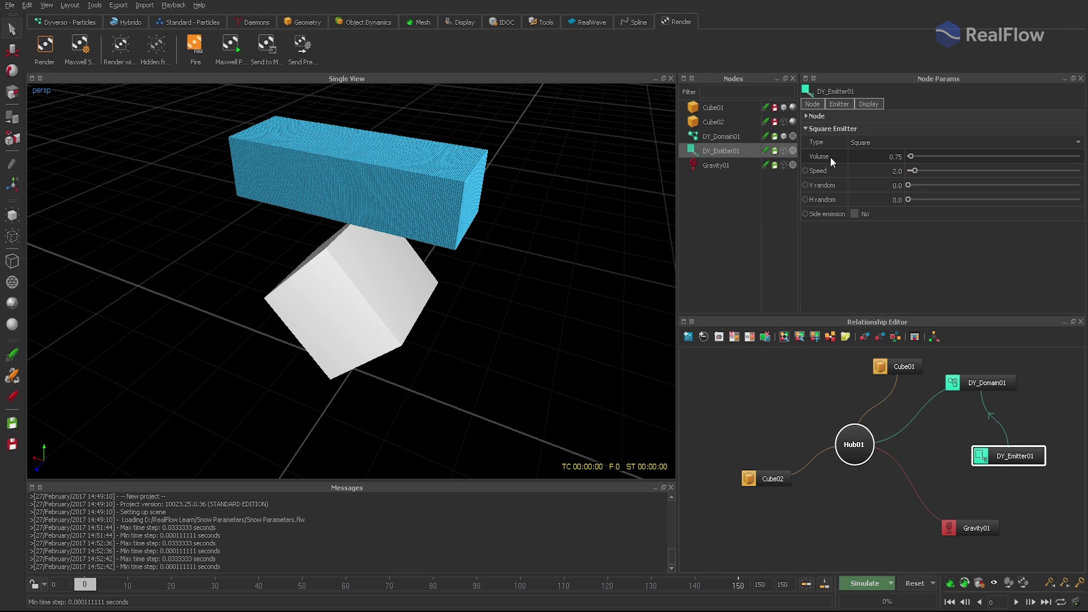
# - Select DY_Domain01 and keep its domain Type set to Granular
pyautogui.press('Up')
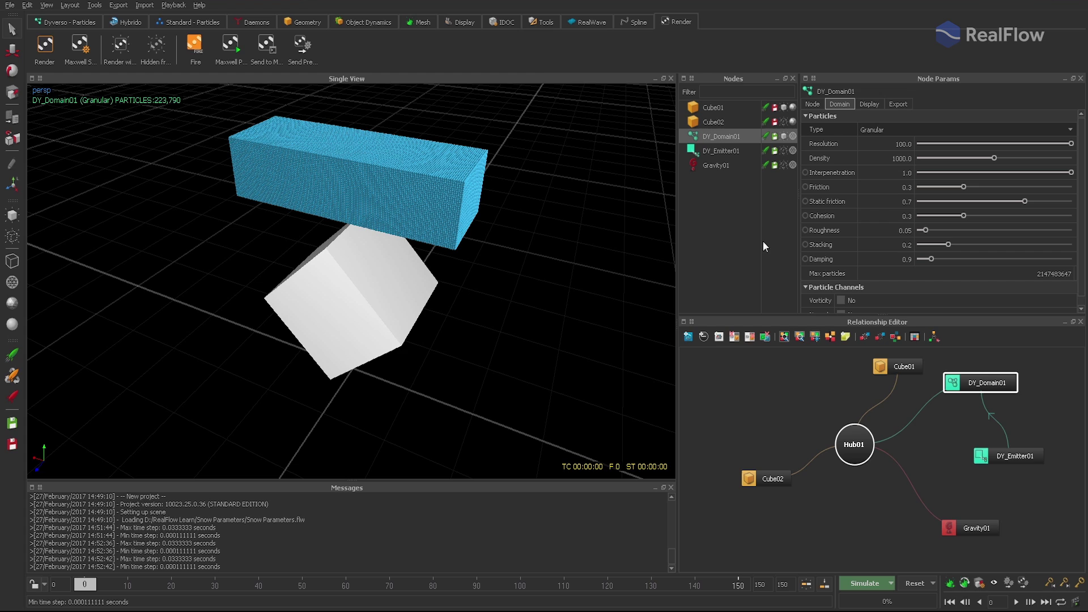
pyautogui.click(860, 130)
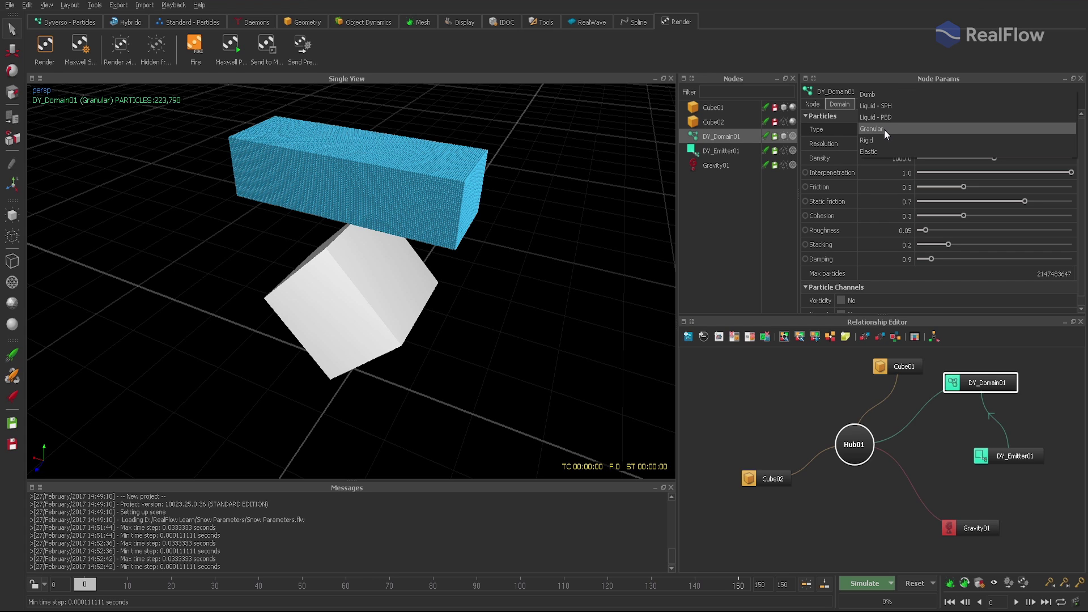
pyautogui.click(884, 128)
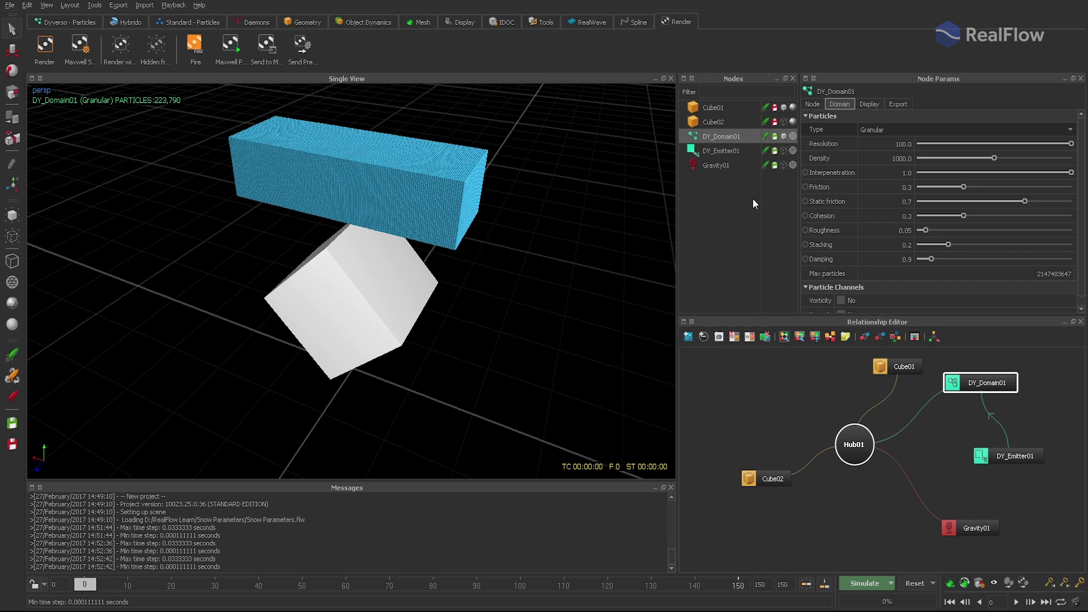
# - Review the Dyverso tab of Simulation options, showing 2 substeps and 20 iterations
pyautogui.click(890, 583)
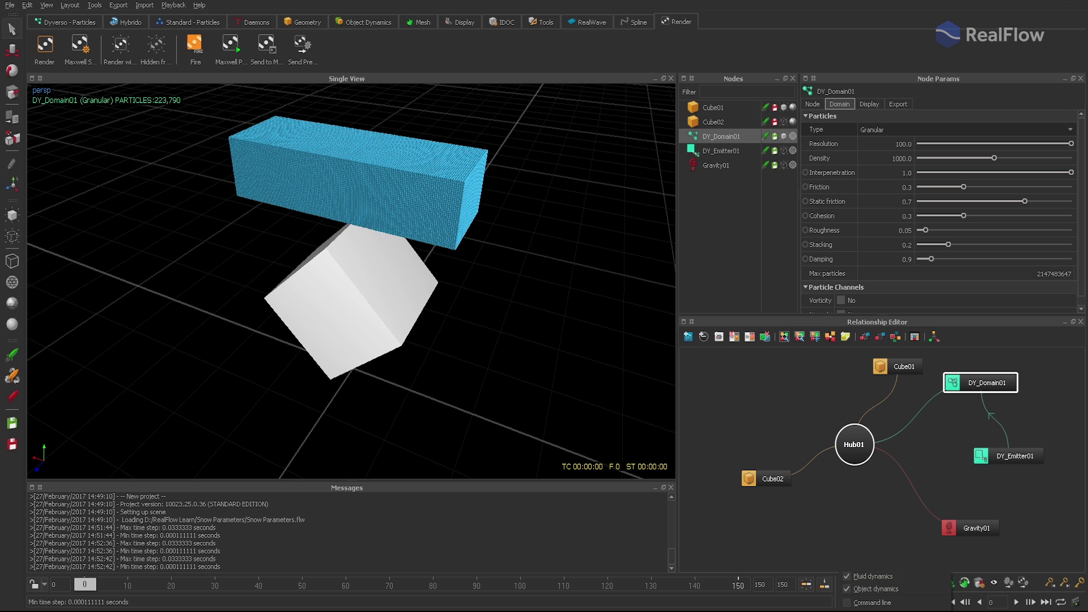
pyautogui.click(890, 584)
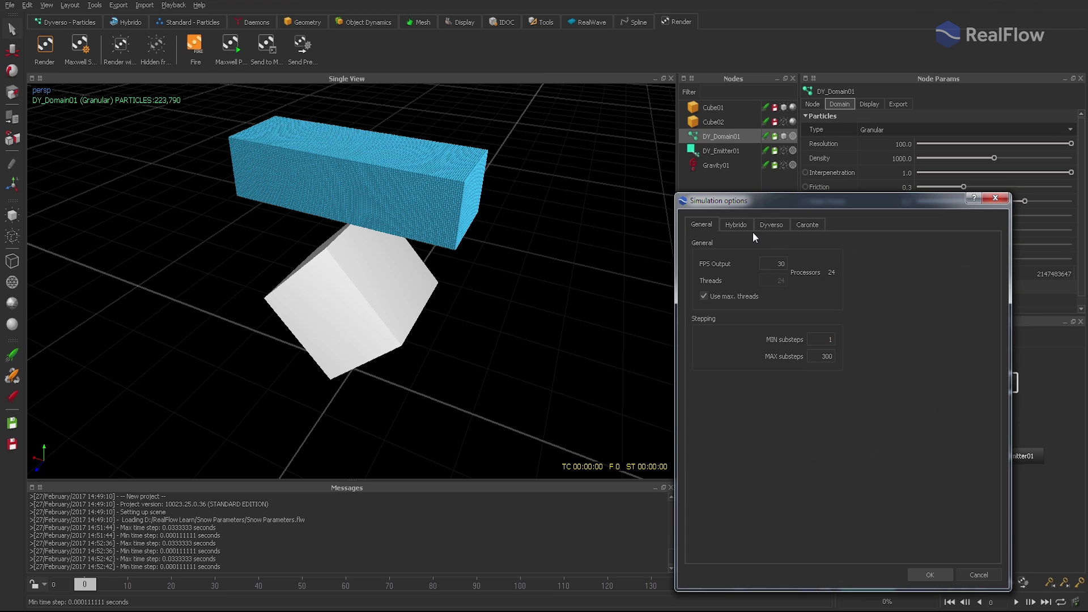
pyautogui.click(775, 223)
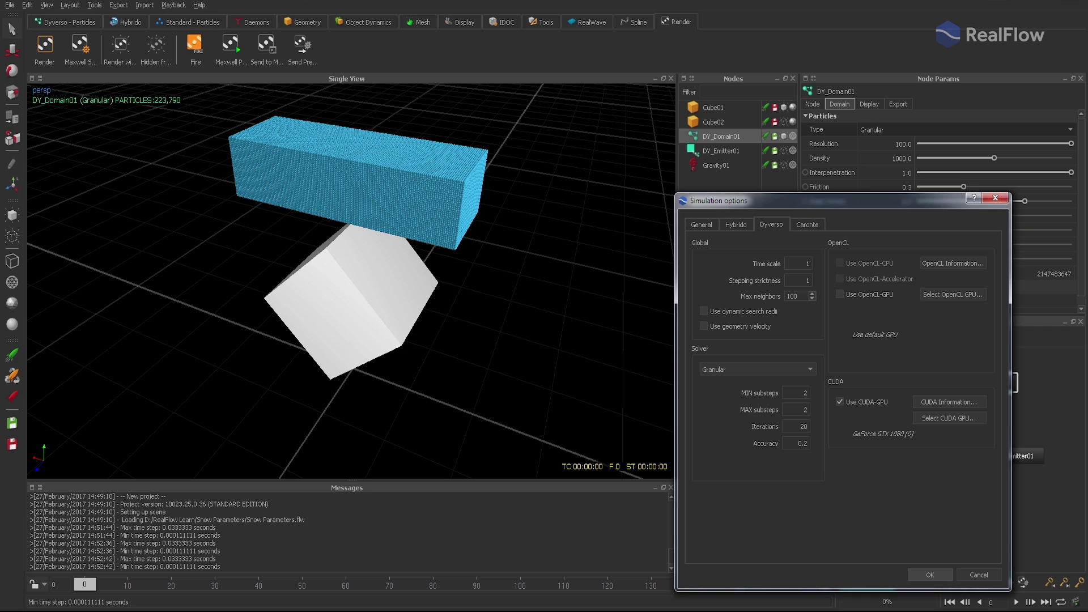
pyautogui.scroll(-3, 465, 434)
pyautogui.scroll(-4, 466, 434)
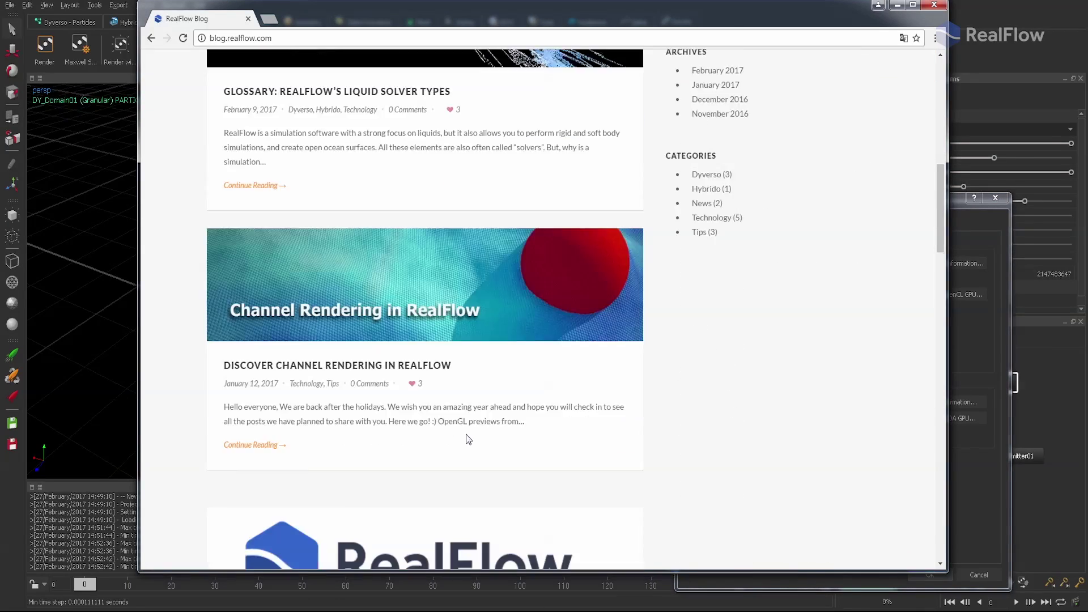
pyautogui.scroll(-5, 466, 435)
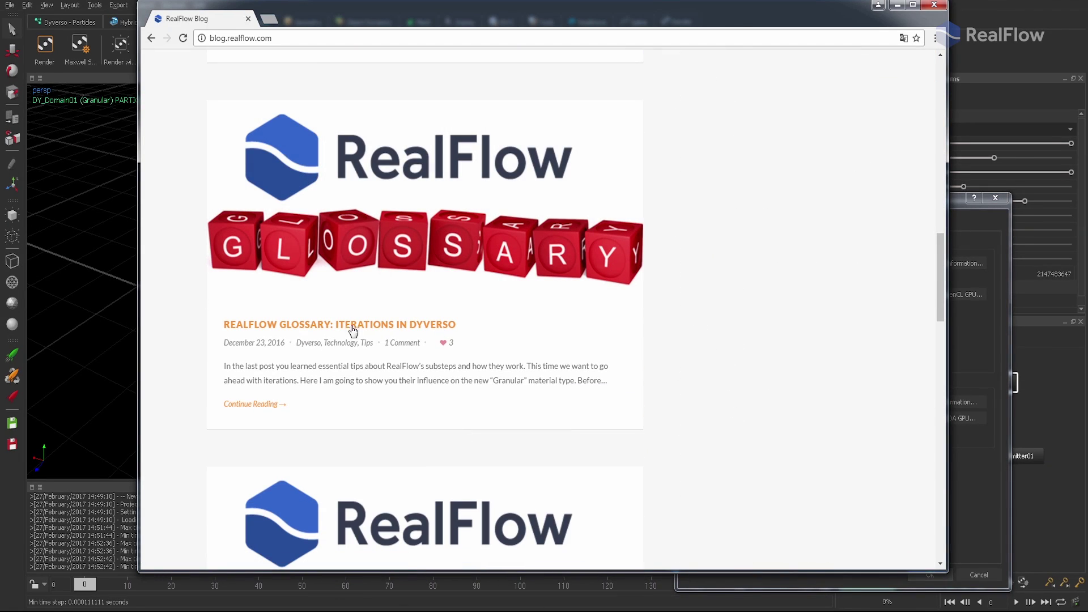
# - Open 'RealFlow Glossary: Iterations in Dyverso' and play its 300-iterations video
pyautogui.click(415, 330)
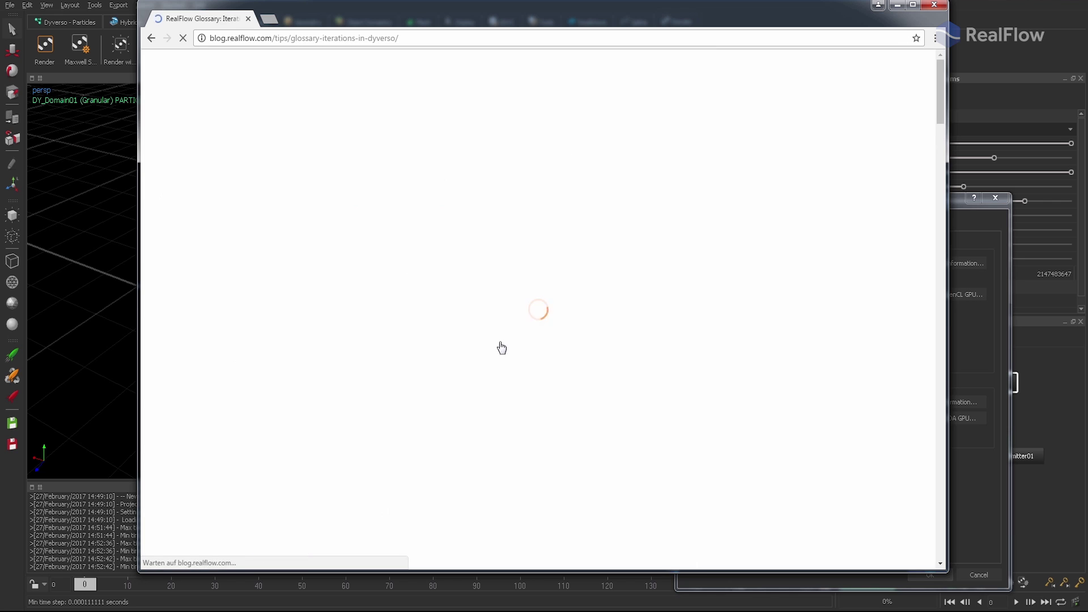
pyautogui.scroll(-3, 538, 363)
pyautogui.scroll(-5, 539, 362)
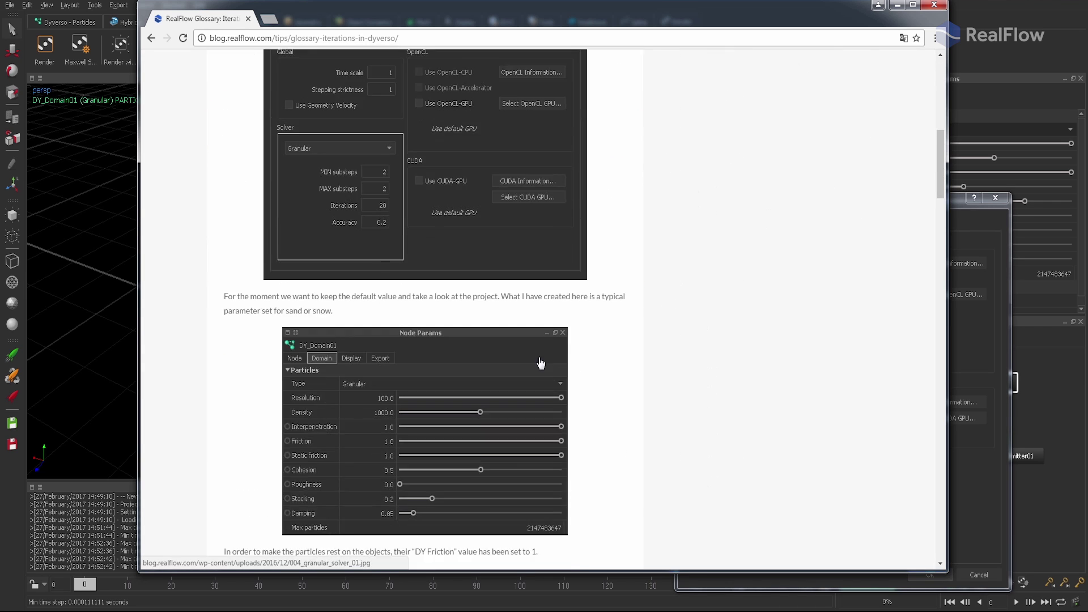
pyautogui.scroll(-4, 538, 363)
pyautogui.scroll(-4, 540, 364)
pyautogui.scroll(-5, 540, 365)
pyautogui.scroll(-3, 539, 364)
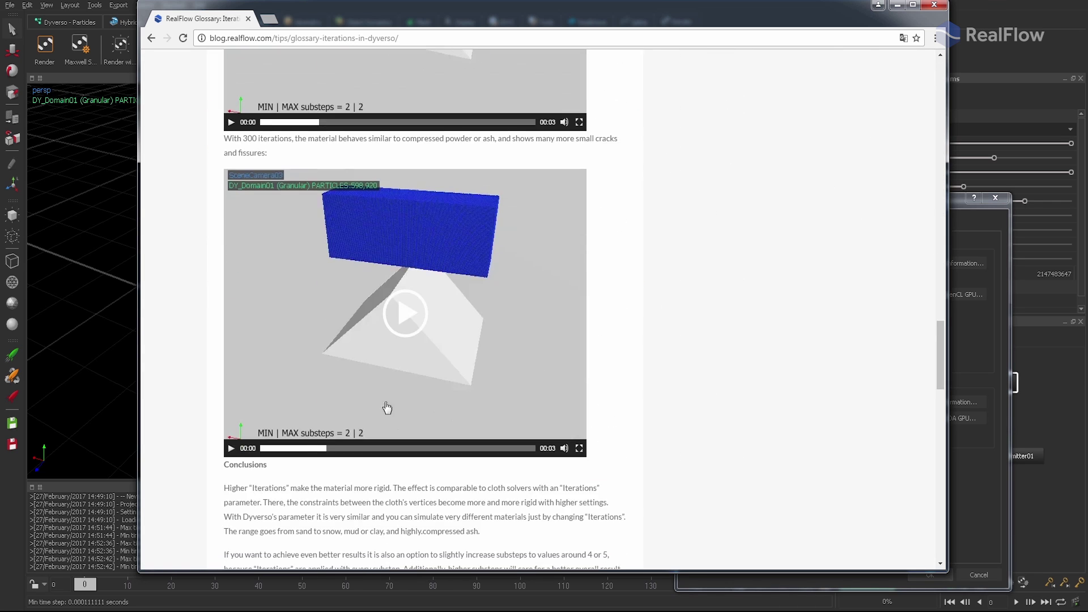
pyautogui.click(231, 448)
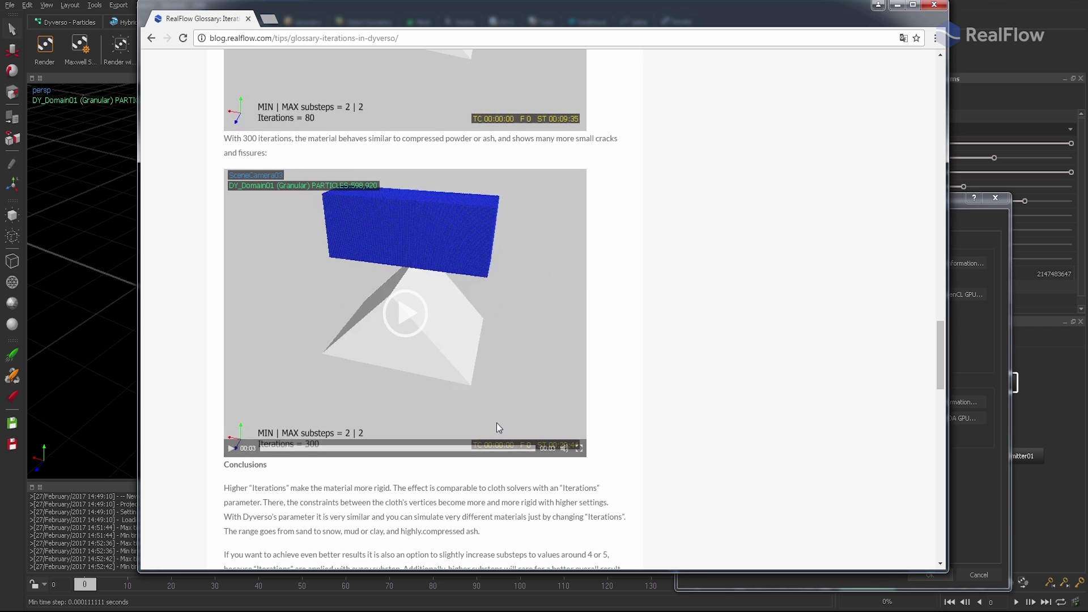
# - Leave Chrome and set Dyverso MIN and MAX substeps to 4 and iterations to 40
pyautogui.click(933, 5)
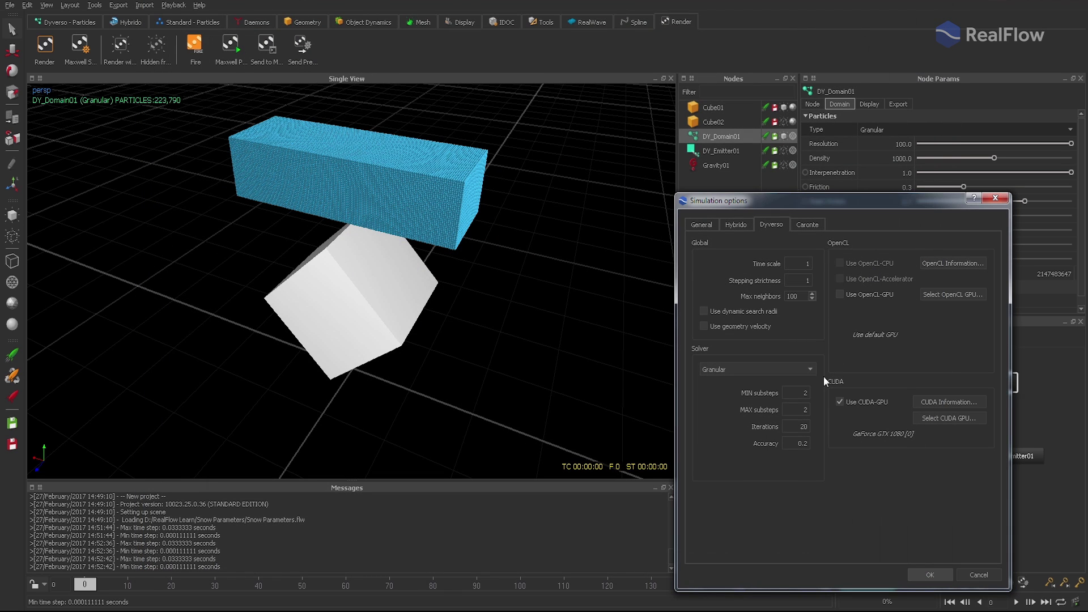
pyautogui.doubleClick(799, 389)
pyautogui.write('4')
pyautogui.press('Tab')
pyautogui.write('4')
pyautogui.press('Tab')
pyautogui.write('40')
pyautogui.click(929, 575)
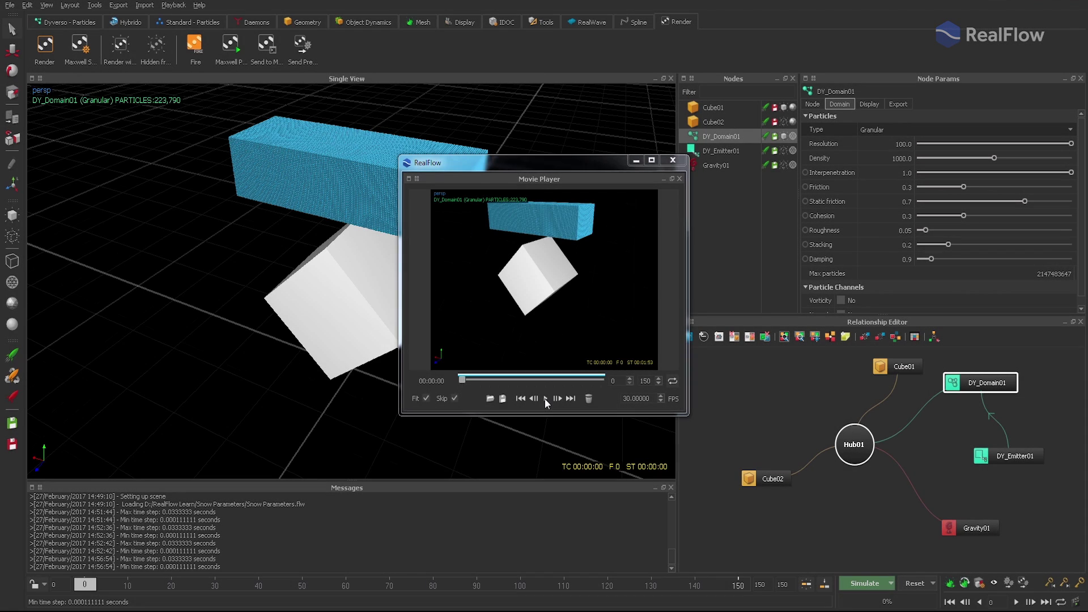
# - Watch the simulated snow clip in the Movie Player, then close the player
pyautogui.click(545, 399)
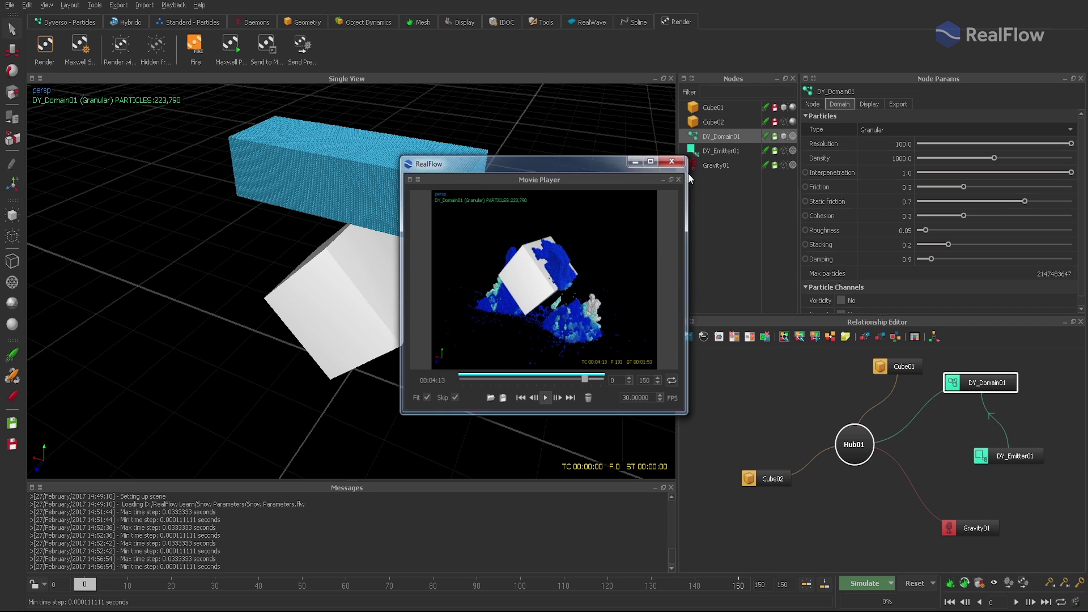
pyautogui.click(672, 161)
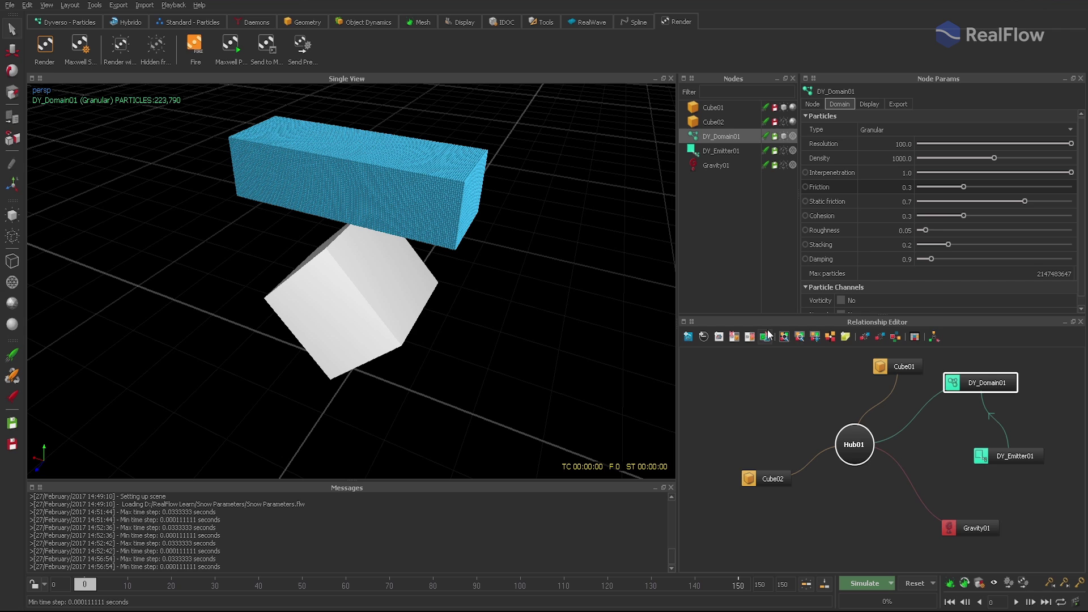
# - Set the domain's Friction to 0.1 and check the resulting clip
pyautogui.doubleClick(906, 172)
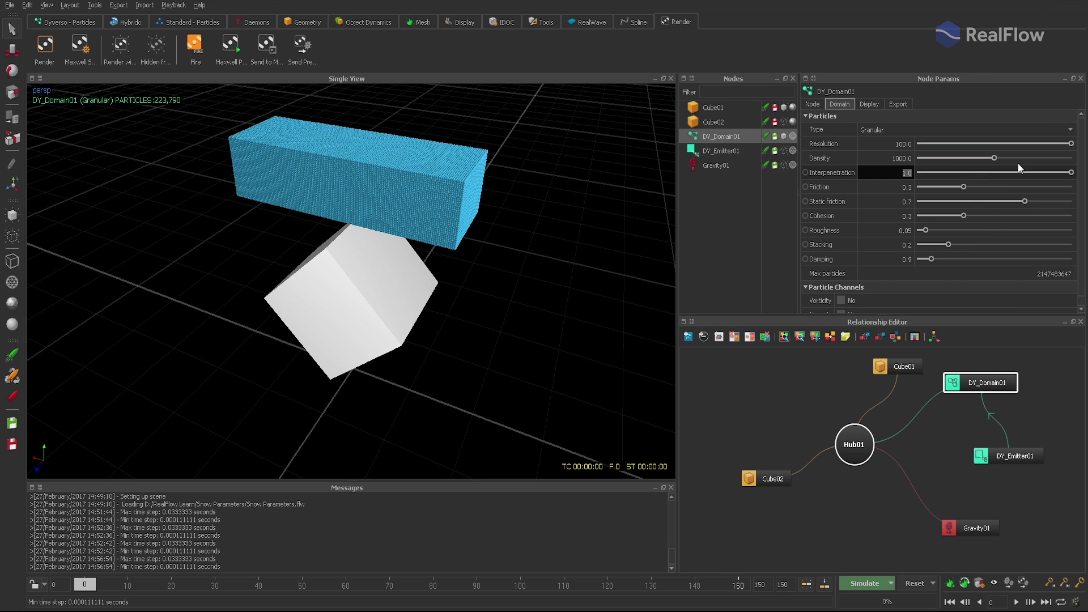
pyautogui.press('Tab')
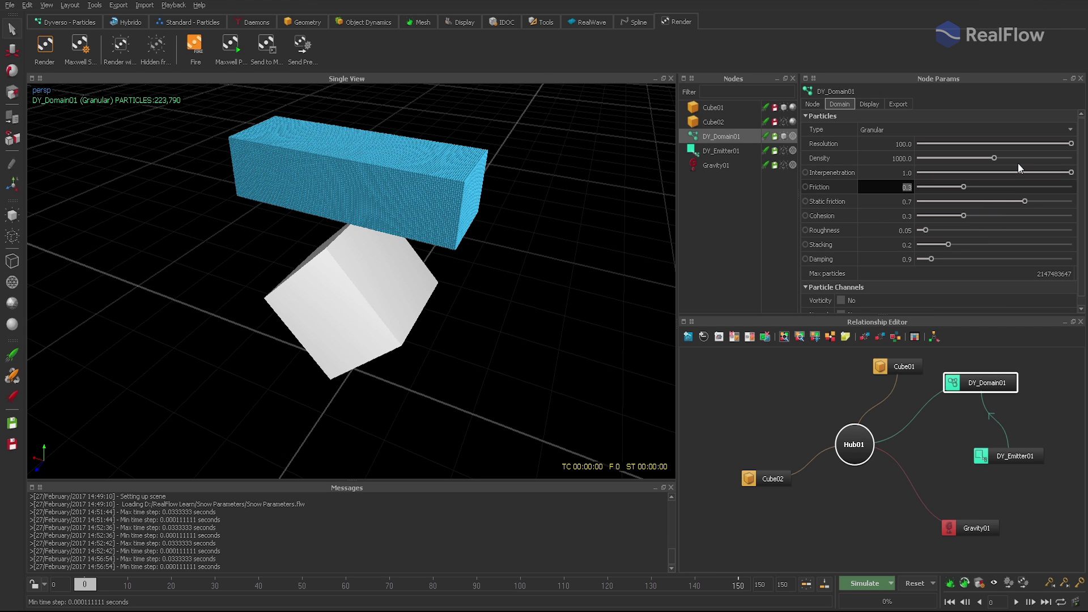
pyautogui.write('0.1')
pyautogui.press('Return')
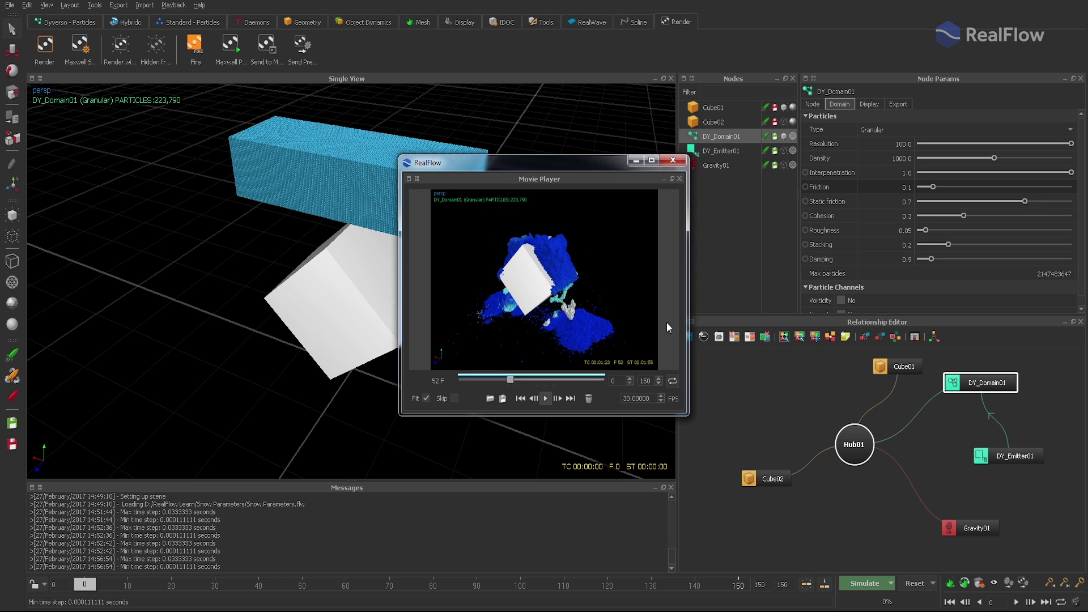
pyautogui.click(546, 397)
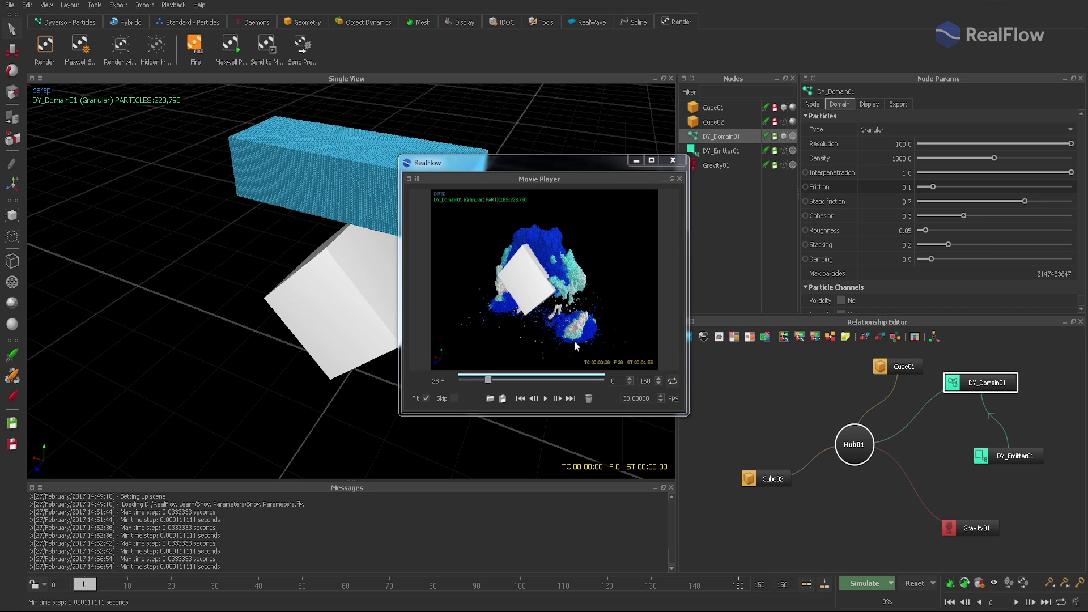
pyautogui.click(673, 160)
# - Set Static friction to 0.1 and watch the re-simulated clip
pyautogui.doubleClick(927, 201)
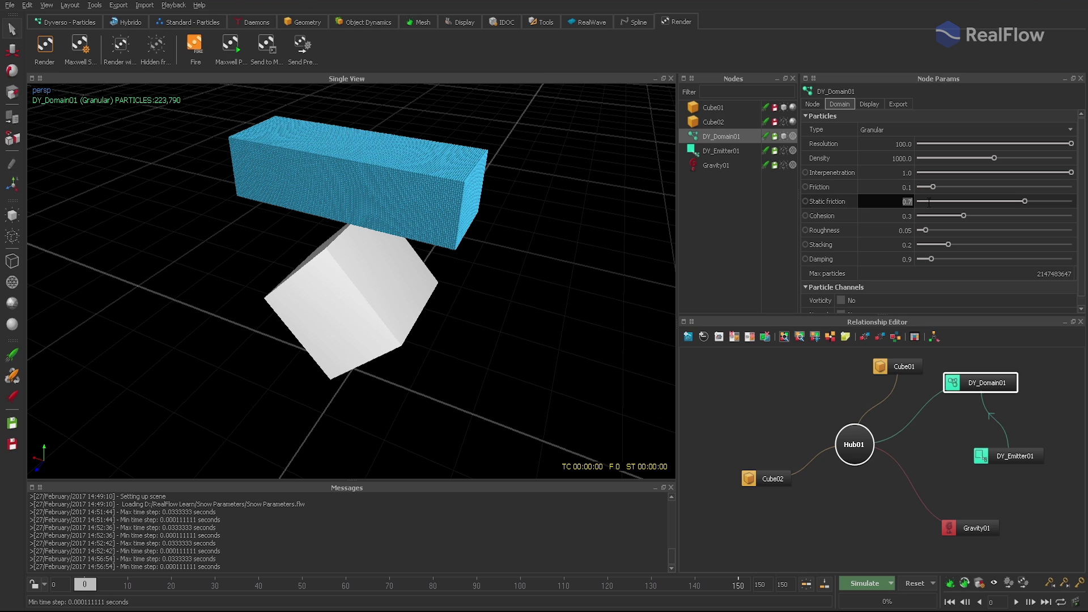
pyautogui.write('0.1')
pyautogui.press('Return')
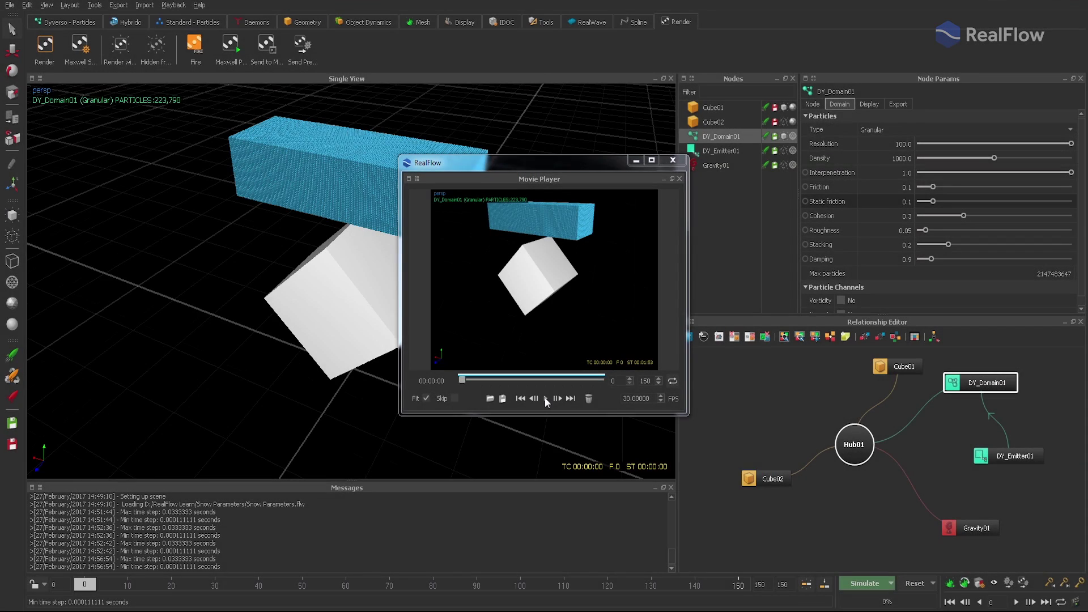
pyautogui.click(545, 397)
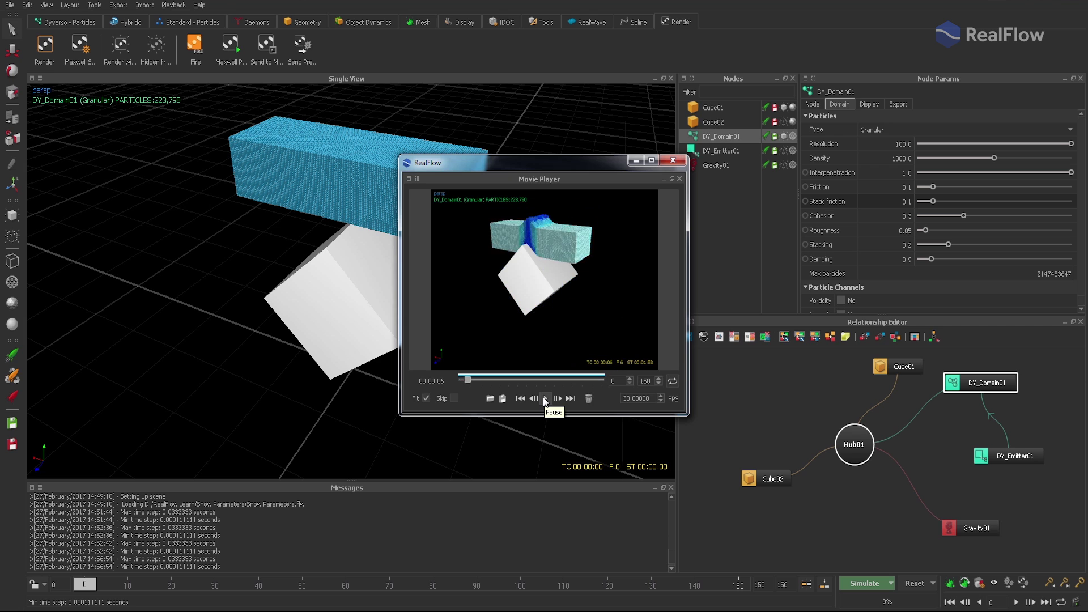
pyautogui.click(674, 161)
# - Set Friction and Static friction to 1.0 and play the new clip
pyautogui.doubleClick(905, 187)
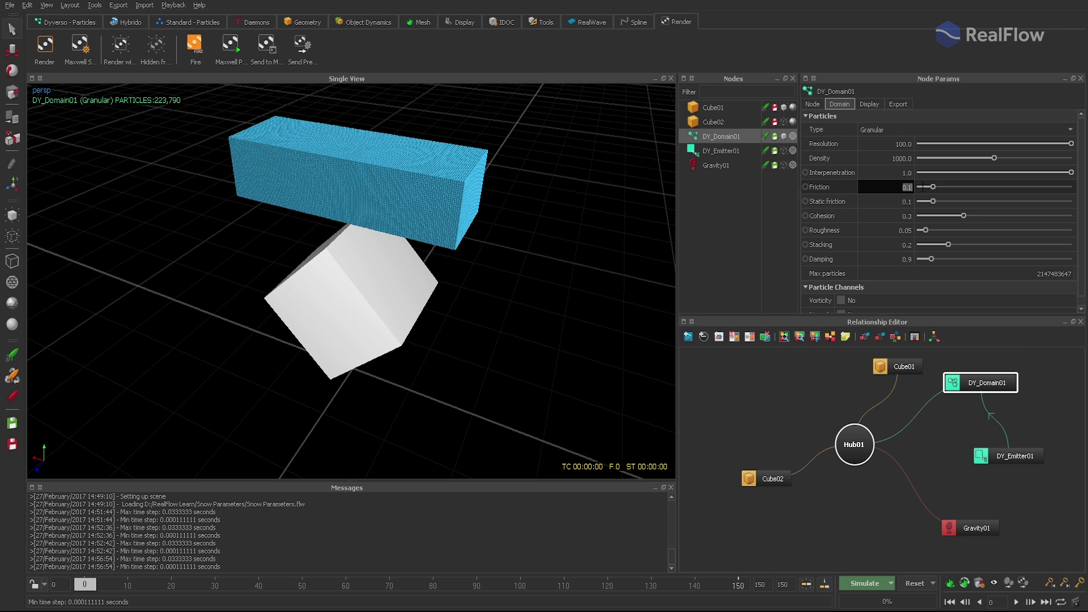
pyautogui.write('1')
pyautogui.press('Tab')
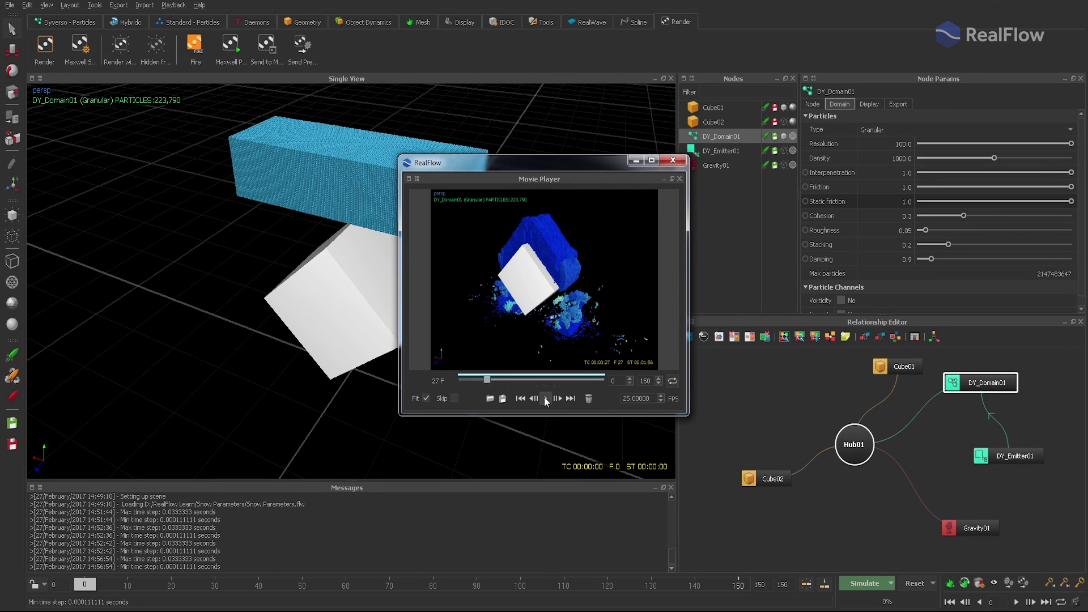
pyautogui.click(544, 397)
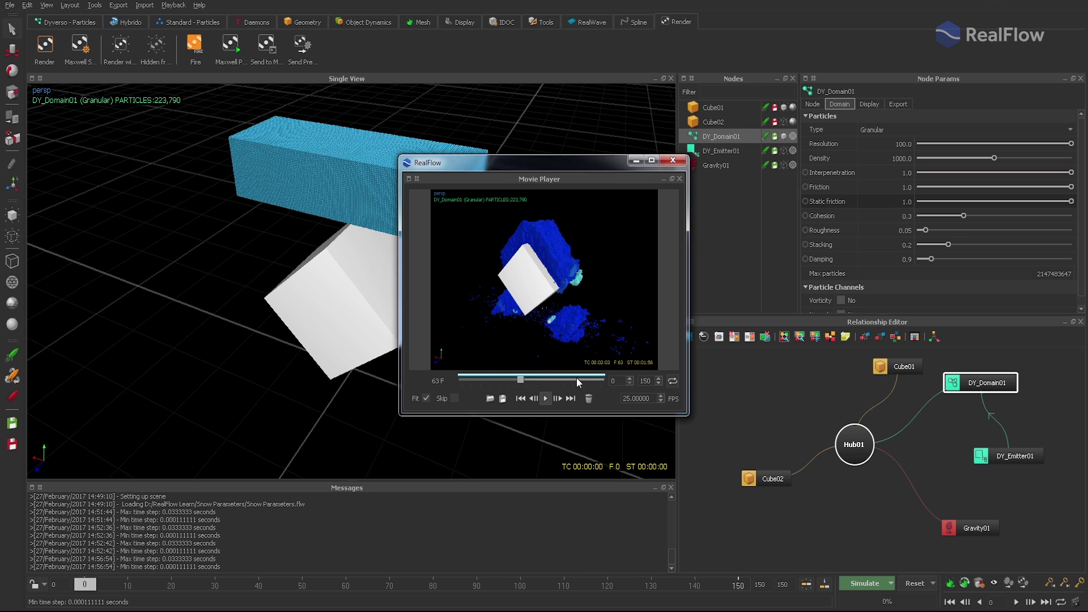
pyautogui.press('space')
# - Set Friction to 0.3 and Static friction to 0.7, and review the clip
pyautogui.click(674, 163)
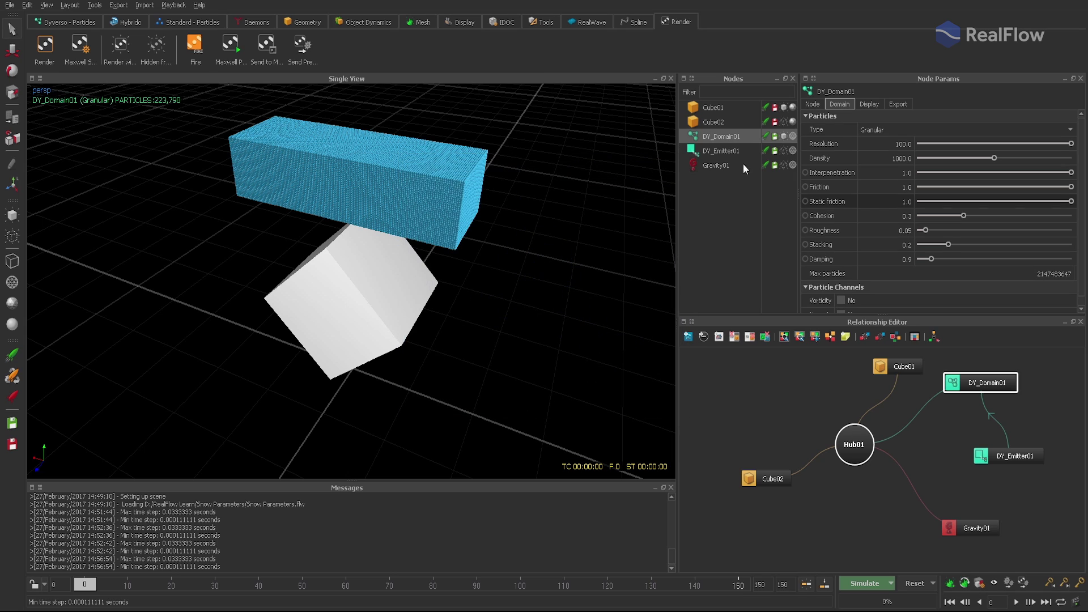
pyautogui.click(902, 186)
pyautogui.press('Tab')
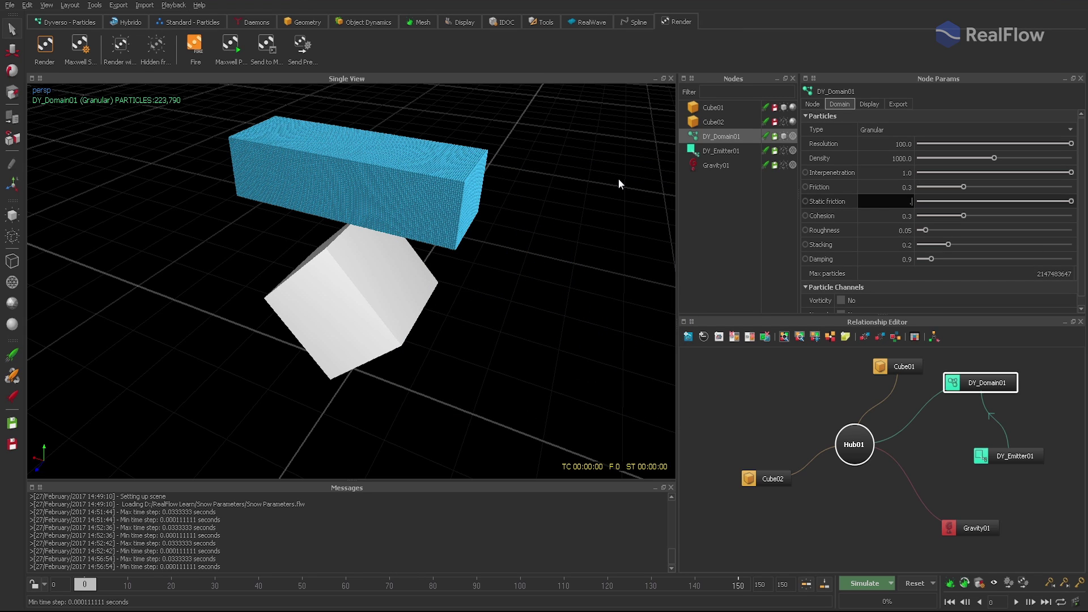
pyautogui.write('0.7')
pyautogui.press('Return')
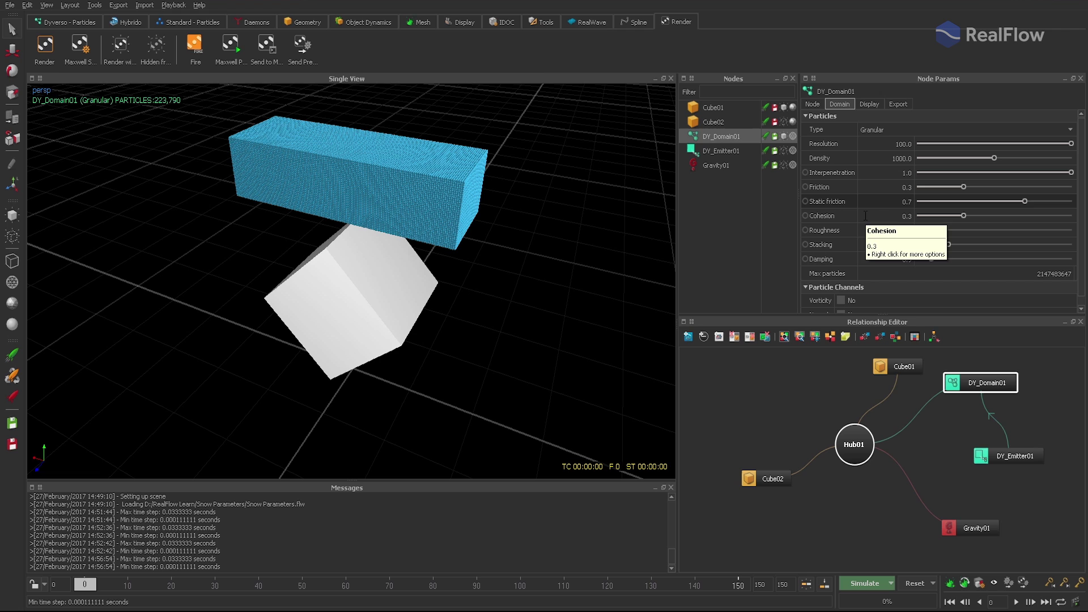
pyautogui.click(545, 398)
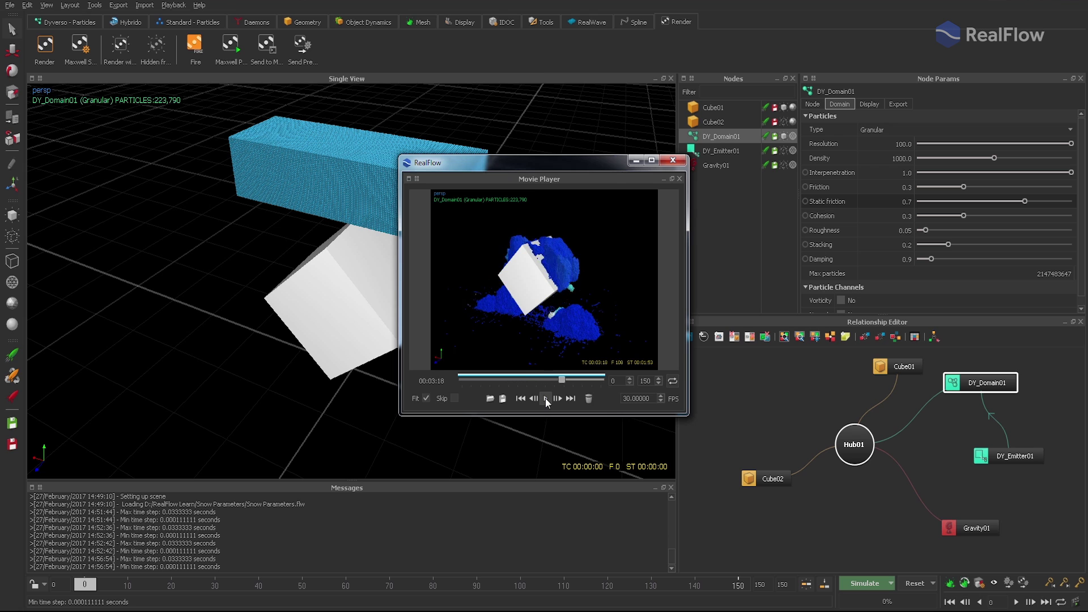
pyautogui.click(672, 162)
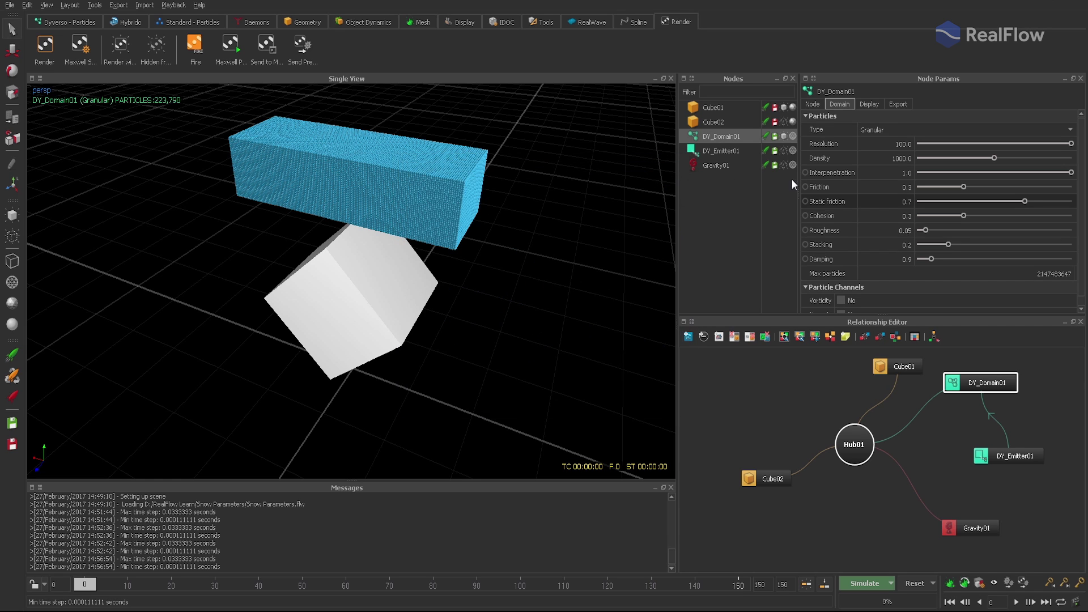
# - Compare clips with Cohesion 0.0 and 0.9, then restore Cohesion to 0.3
pyautogui.click(887, 217)
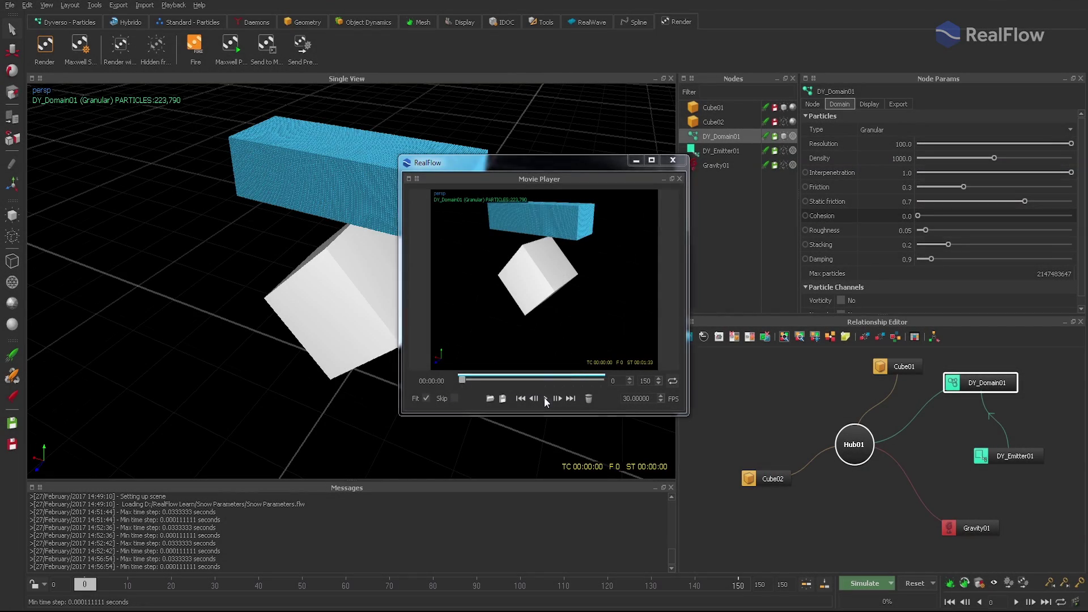
pyautogui.write('0')
pyautogui.click(544, 397)
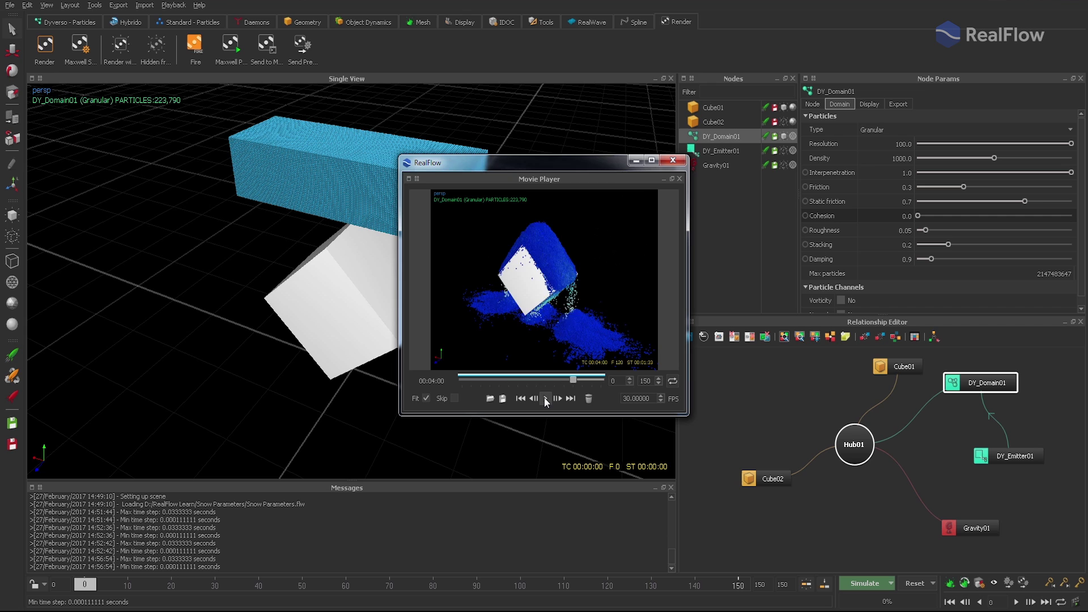
pyautogui.click(672, 161)
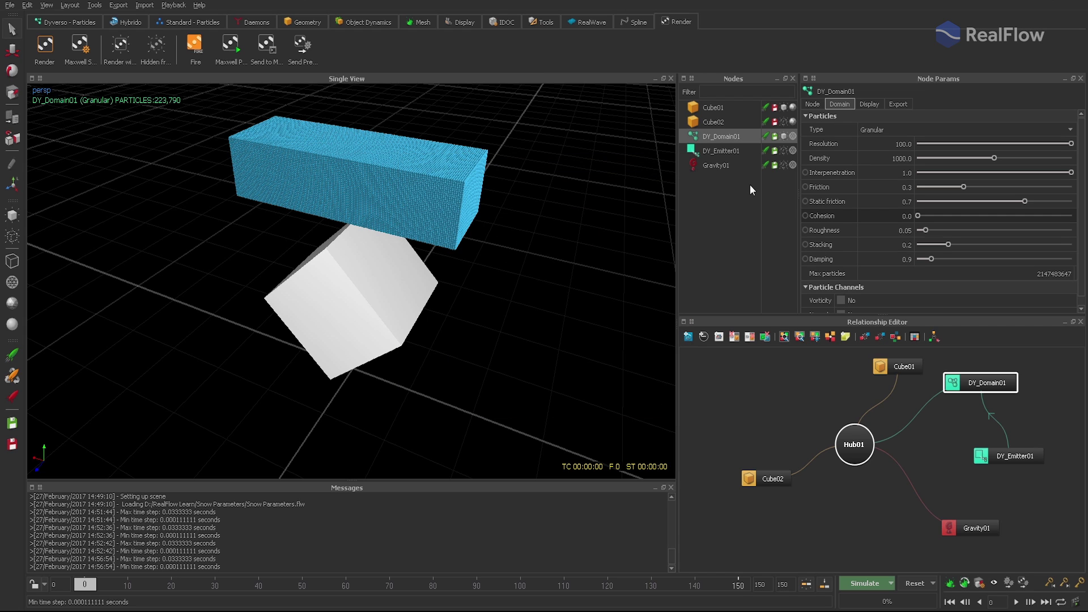
pyautogui.doubleClick(906, 215)
pyautogui.write('0.9')
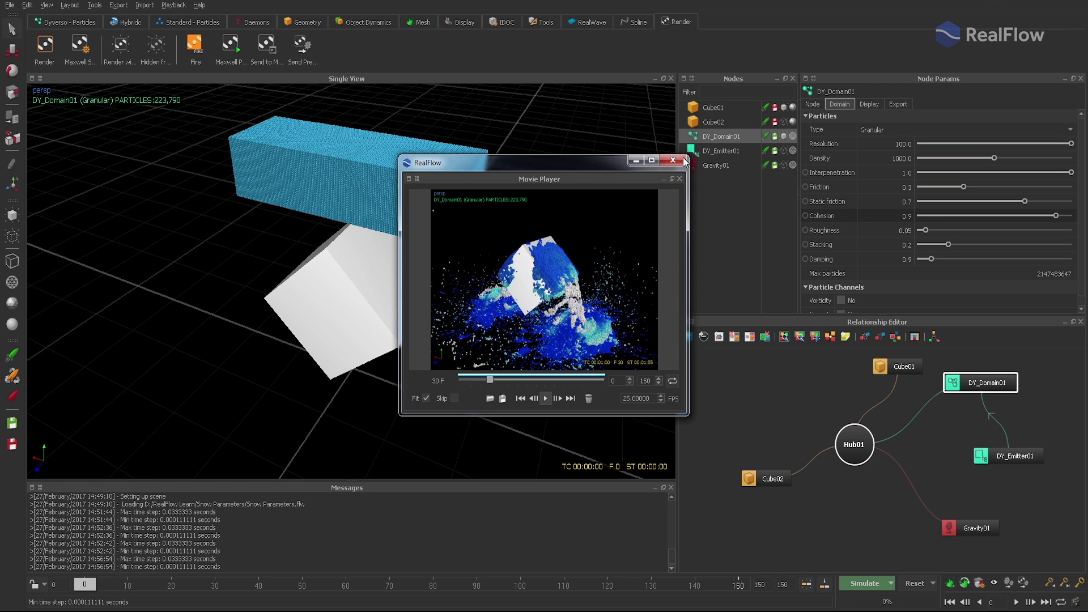
pyautogui.doubleClick(902, 217)
pyautogui.write('0.3')
pyautogui.press('Return')
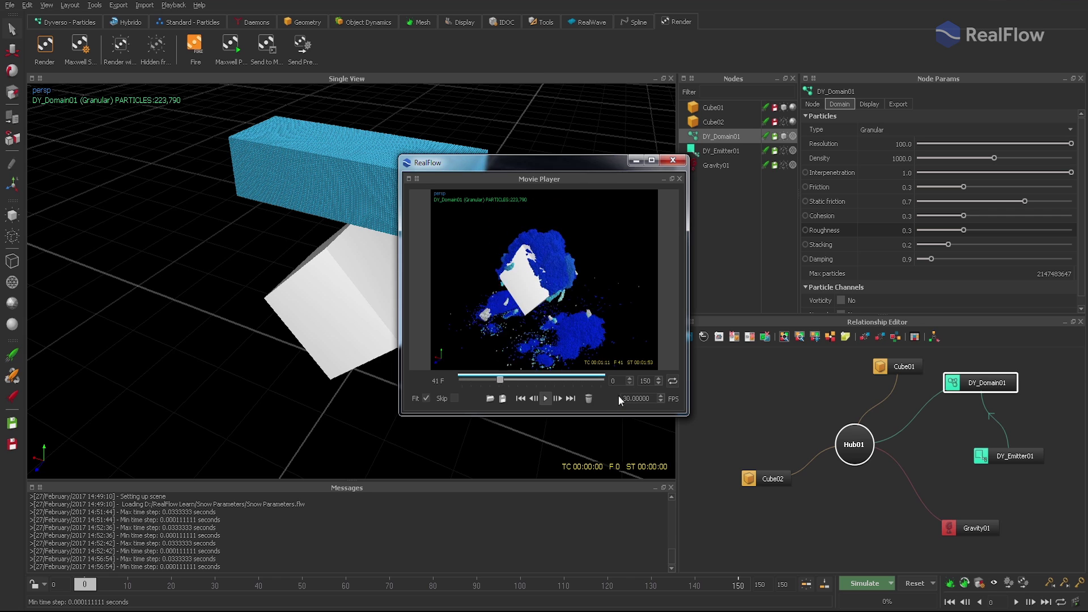
# - Change DY_Domain01's Roughness from 0.3 to 0.6 and watch the new snow clip
pyautogui.click(674, 162)
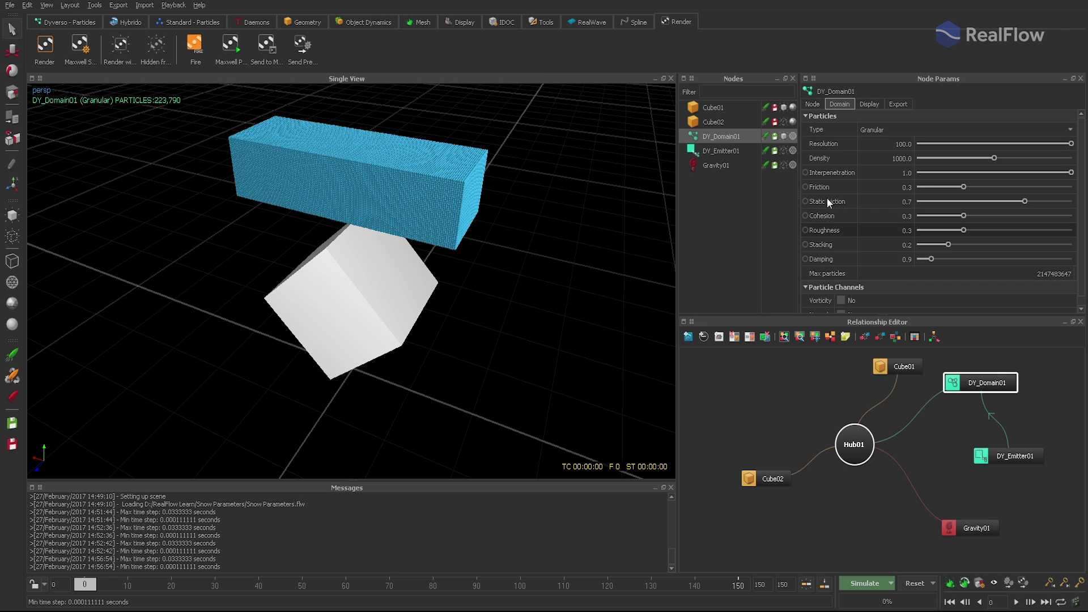
pyautogui.doubleClick(888, 229)
pyautogui.write('0.6')
pyautogui.press('Return')
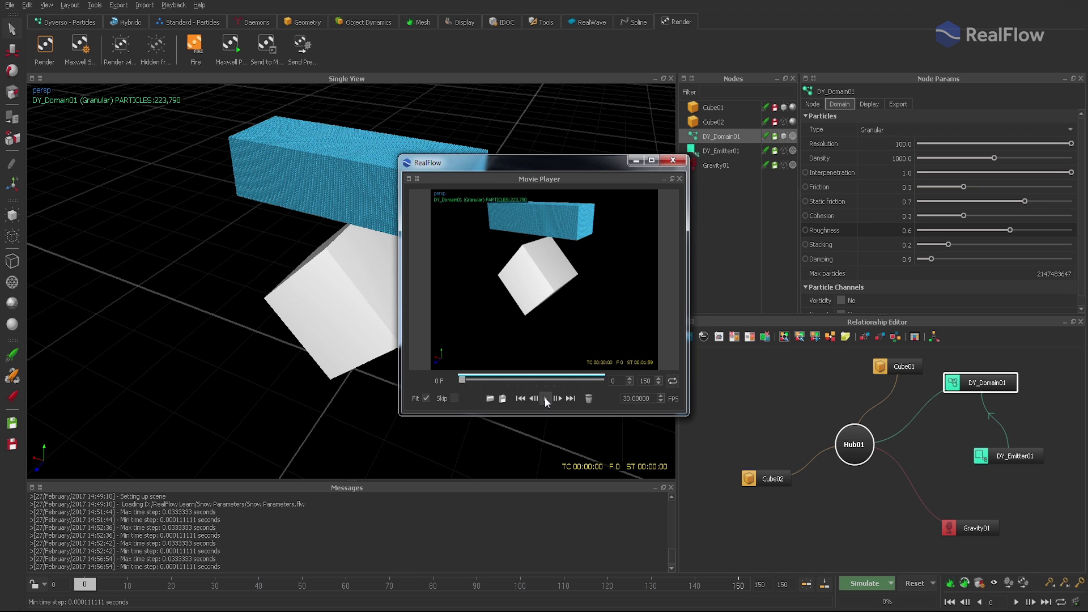
pyautogui.click(545, 397)
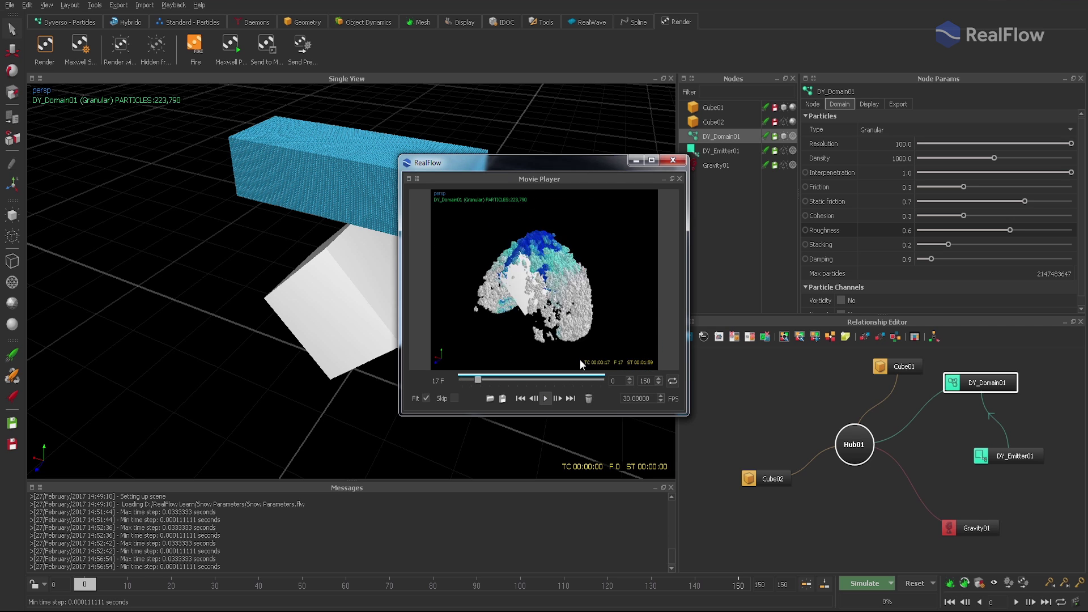
# - Compare DY_Domain01 snow clips at Stacking 0.0 and 0.9, leaving Stacking at 0.9
pyautogui.click(672, 162)
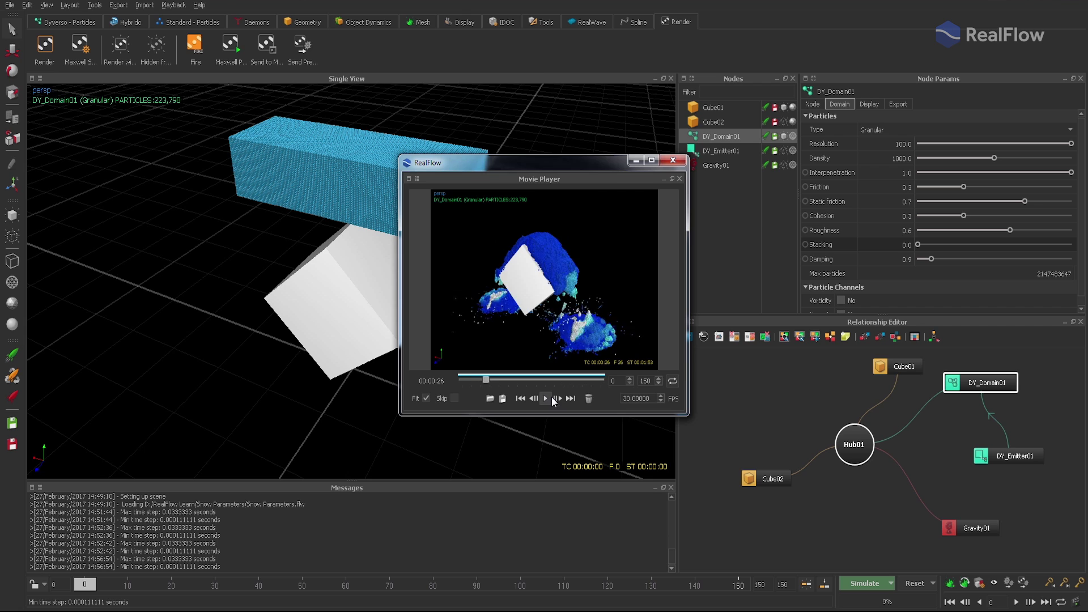
pyautogui.click(673, 161)
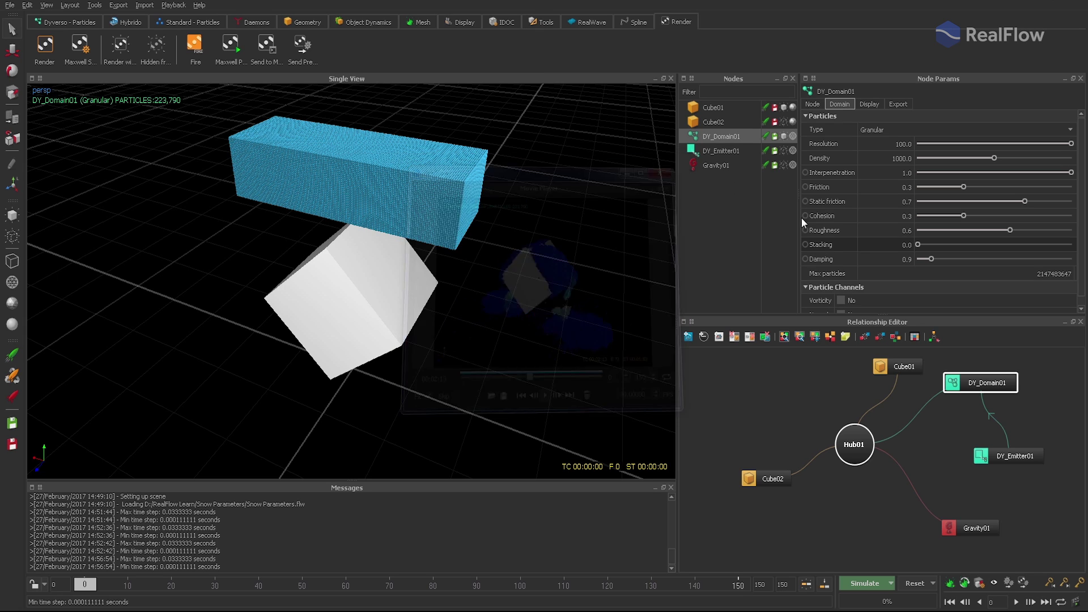
pyautogui.click(908, 245)
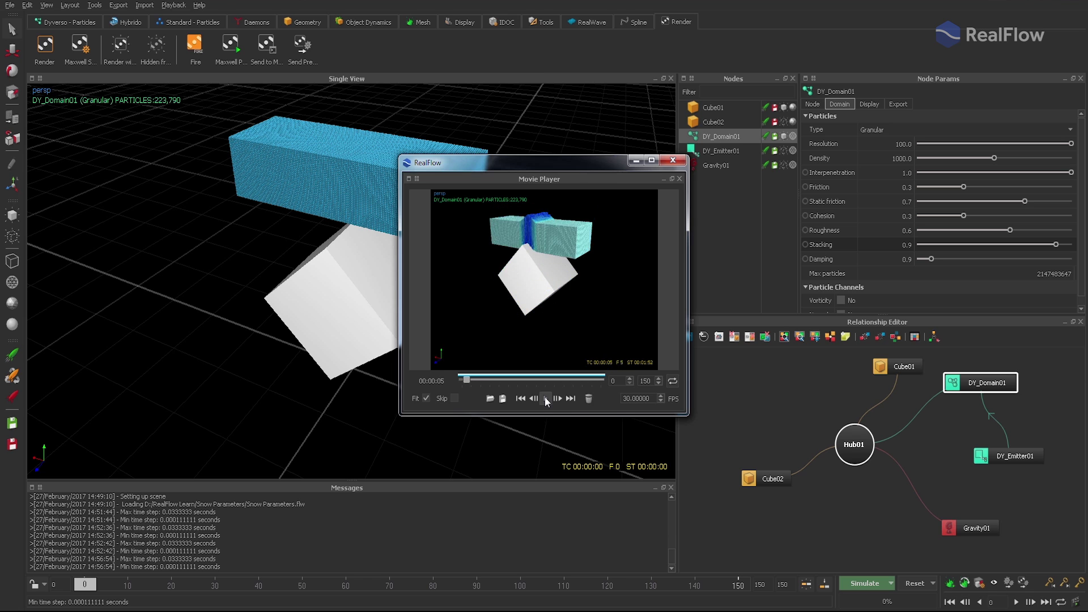
# - Close the clip preview and return Stacking to 0.2
pyautogui.click(673, 160)
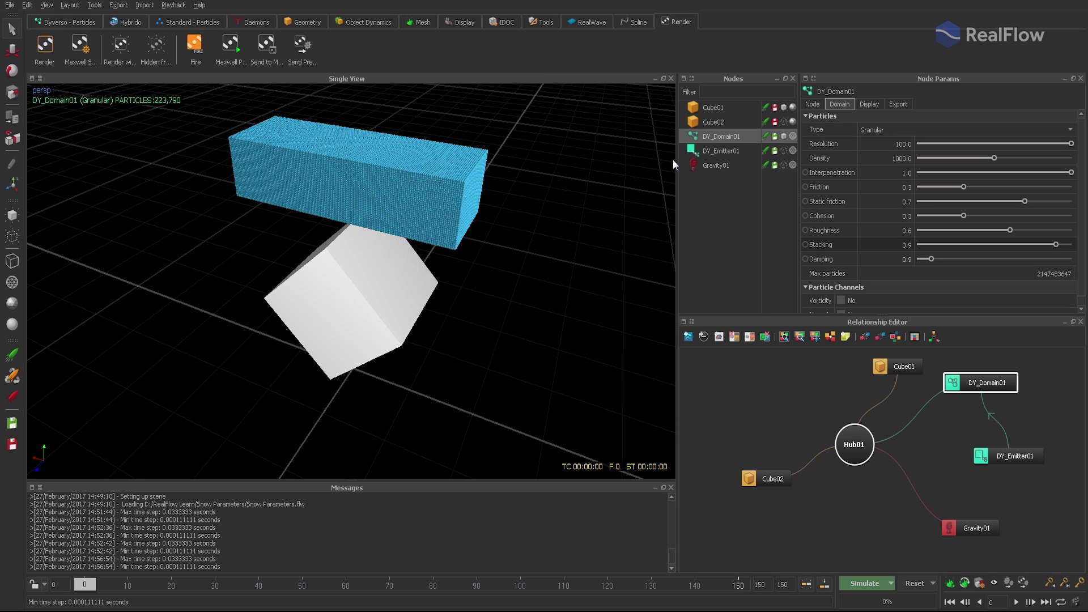
pyautogui.doubleClick(886, 247)
pyautogui.write('2')
pyautogui.press('Return')
# - Compare the snow clips with Damping at 0.0 and at 2.0, closing each preview
pyautogui.doubleClick(886, 259)
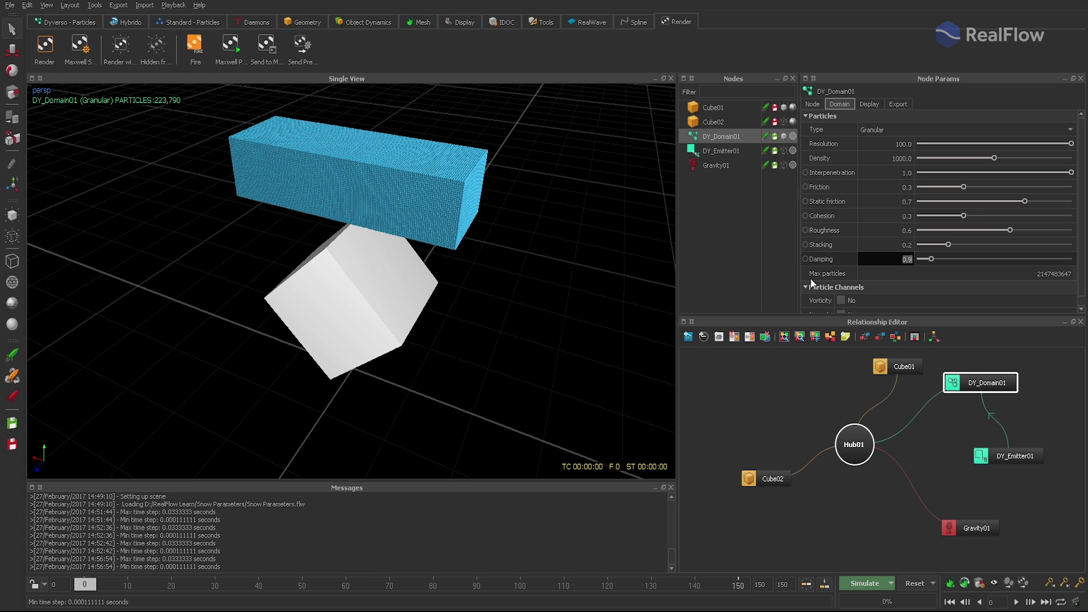
pyautogui.write('0')
pyautogui.press('Return')
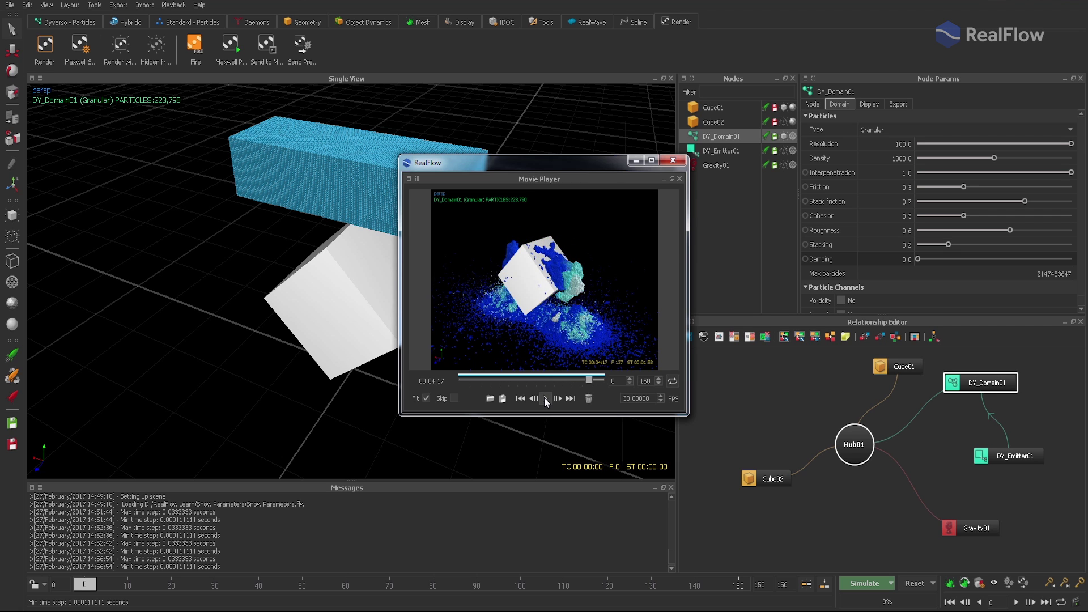
pyautogui.click(675, 159)
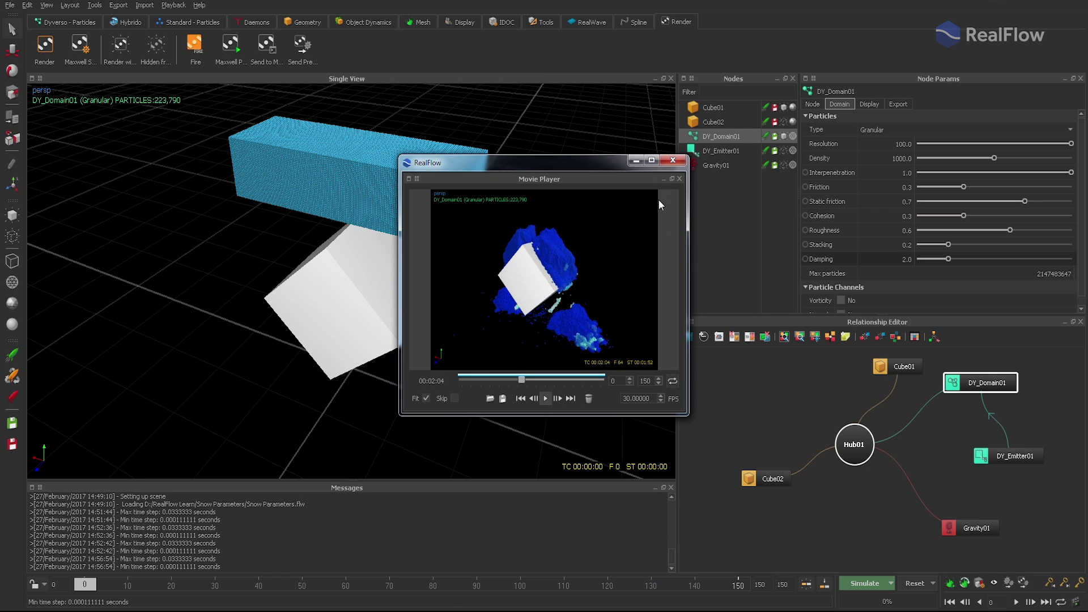
pyautogui.click(675, 162)
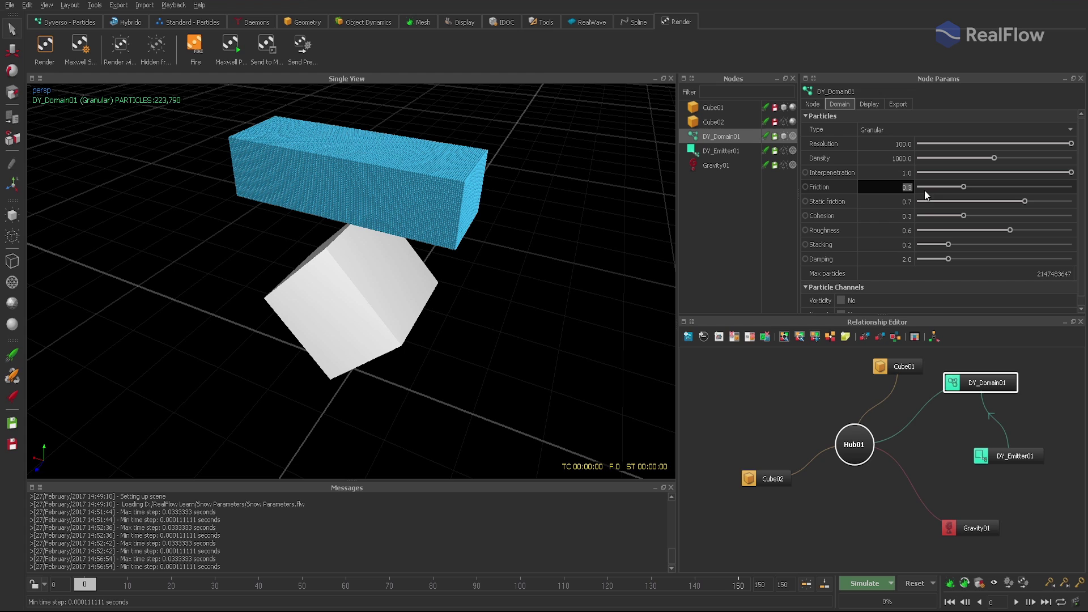
# - Move down the DY_Domain01 Node Params fields and set Damping to 0.9
pyautogui.click(901, 203)
pyautogui.click(916, 216)
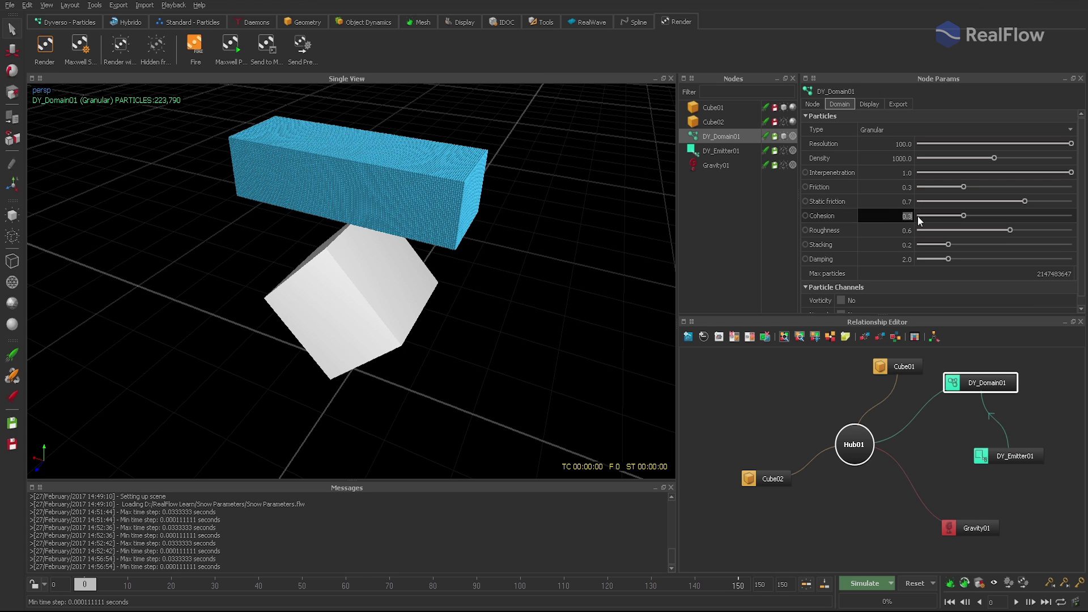
pyautogui.click(912, 245)
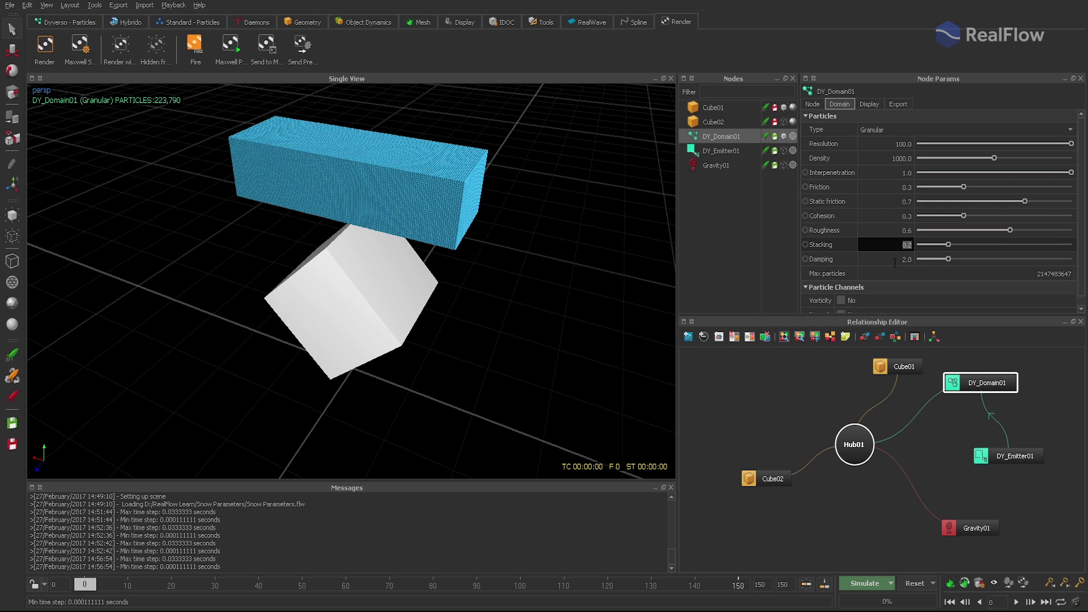
pyautogui.click(918, 259)
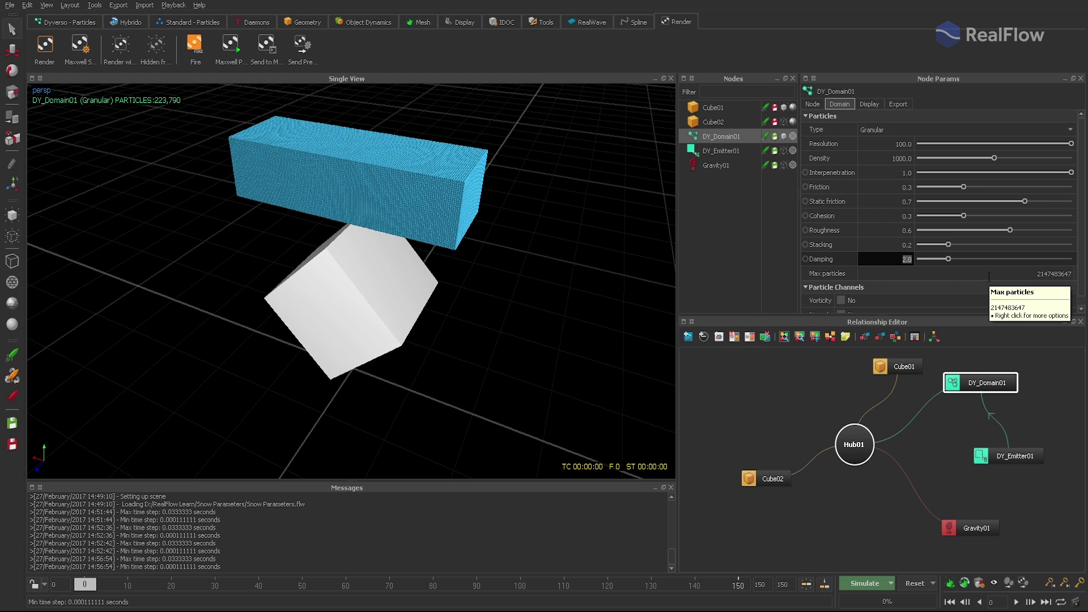
pyautogui.write('0.9')
pyautogui.press('Return')
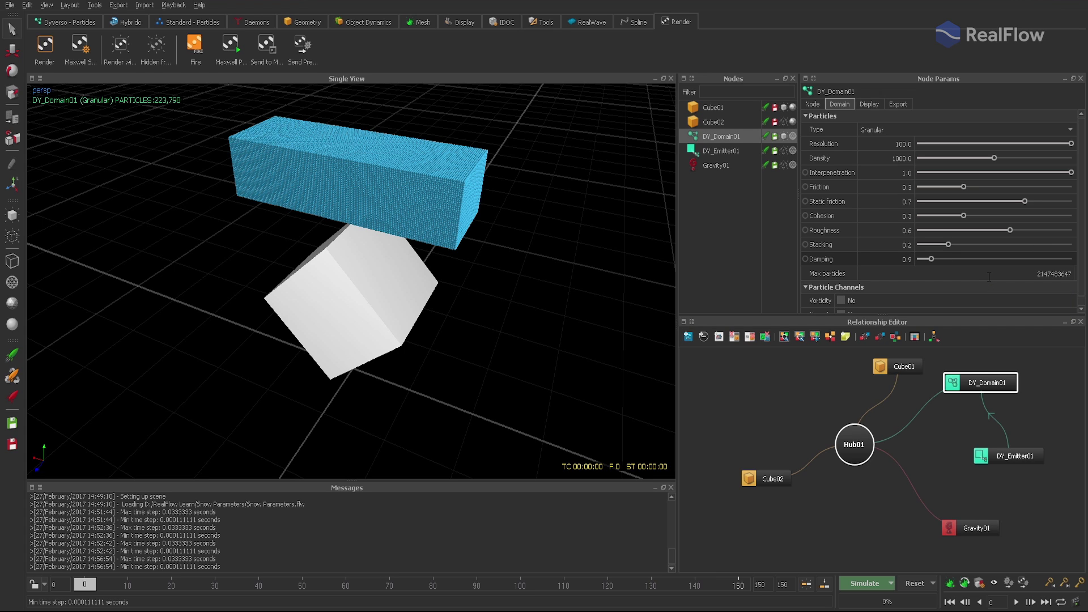